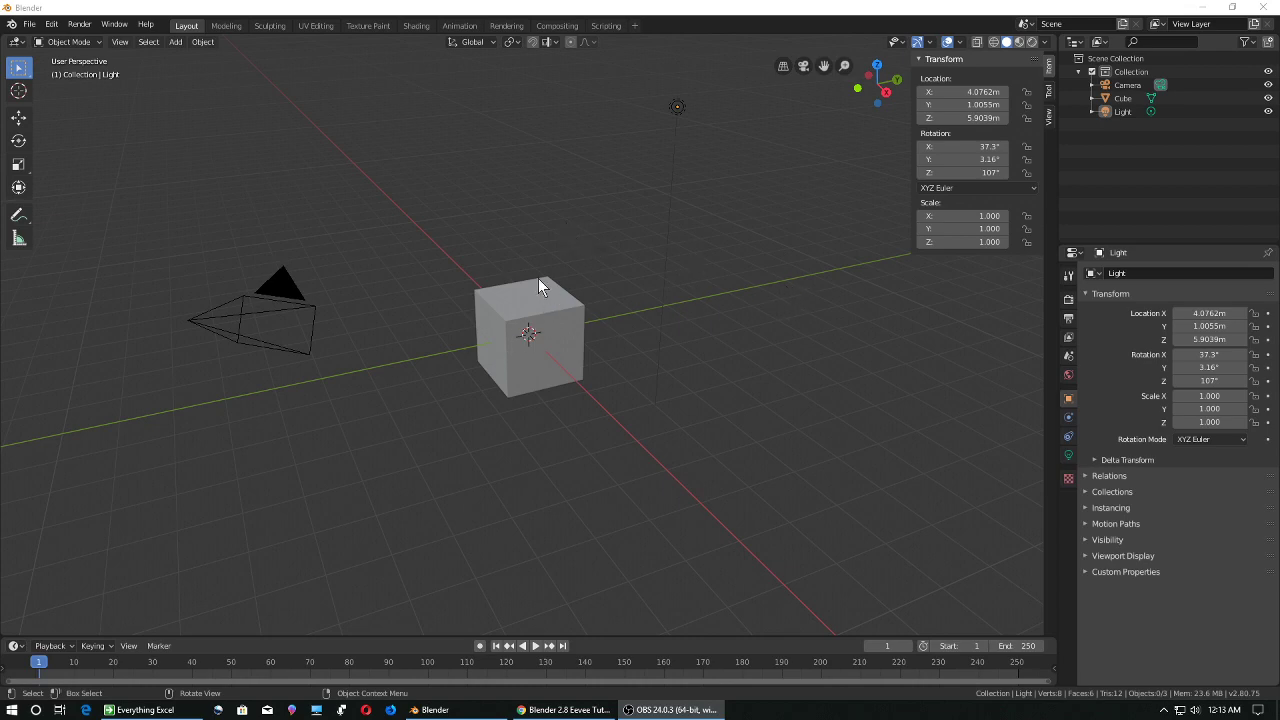
# - Select the default cube so it becomes the active object instead of the light
pyautogui.click(203, 41)
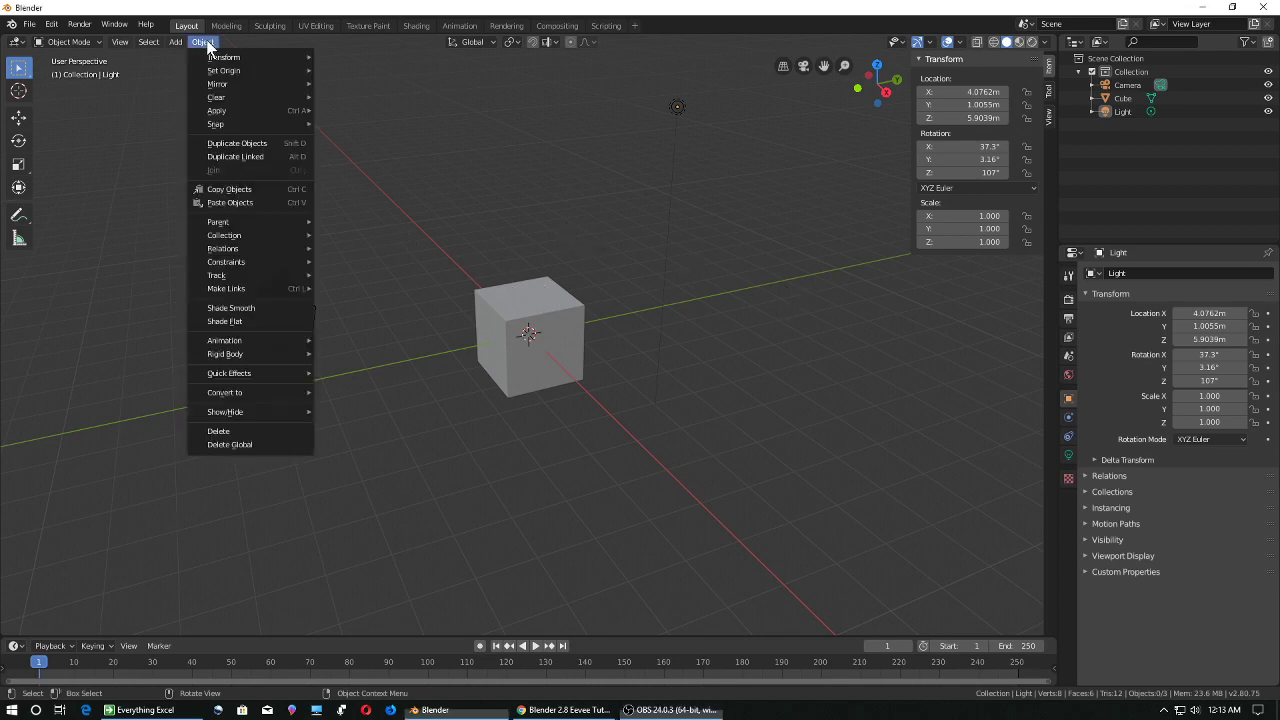
pyautogui.moveTo(267, 64)
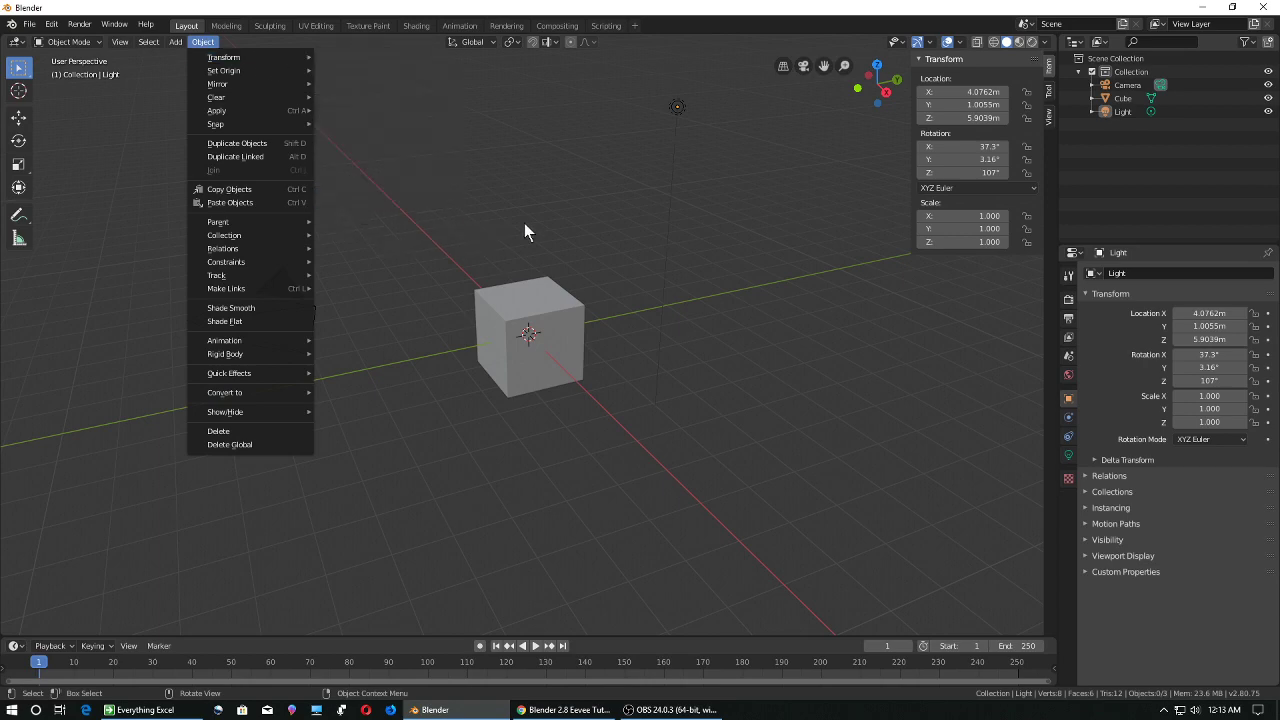
pyautogui.click(574, 330)
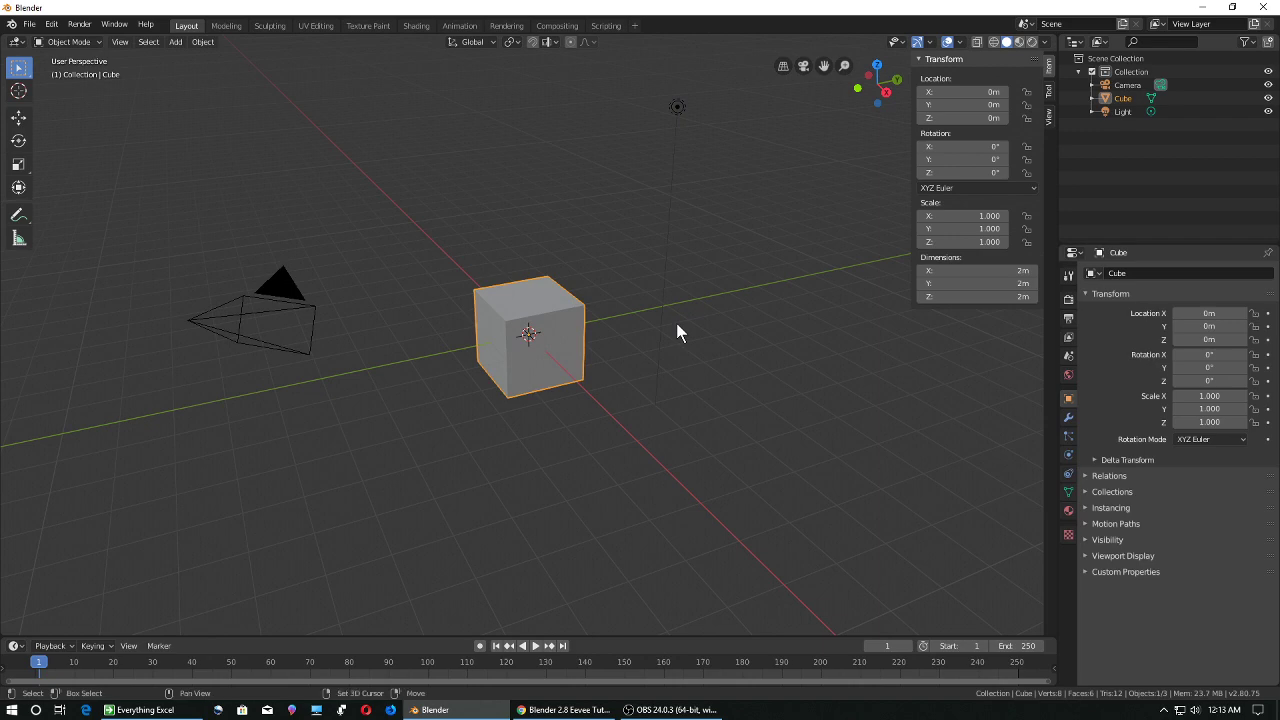
# - Duplicate the cube twice along X, placing Cube.001 at 2 m and Cube.002 at 4 m
pyautogui.hotkey('shift', 'd')
pyautogui.press('x')
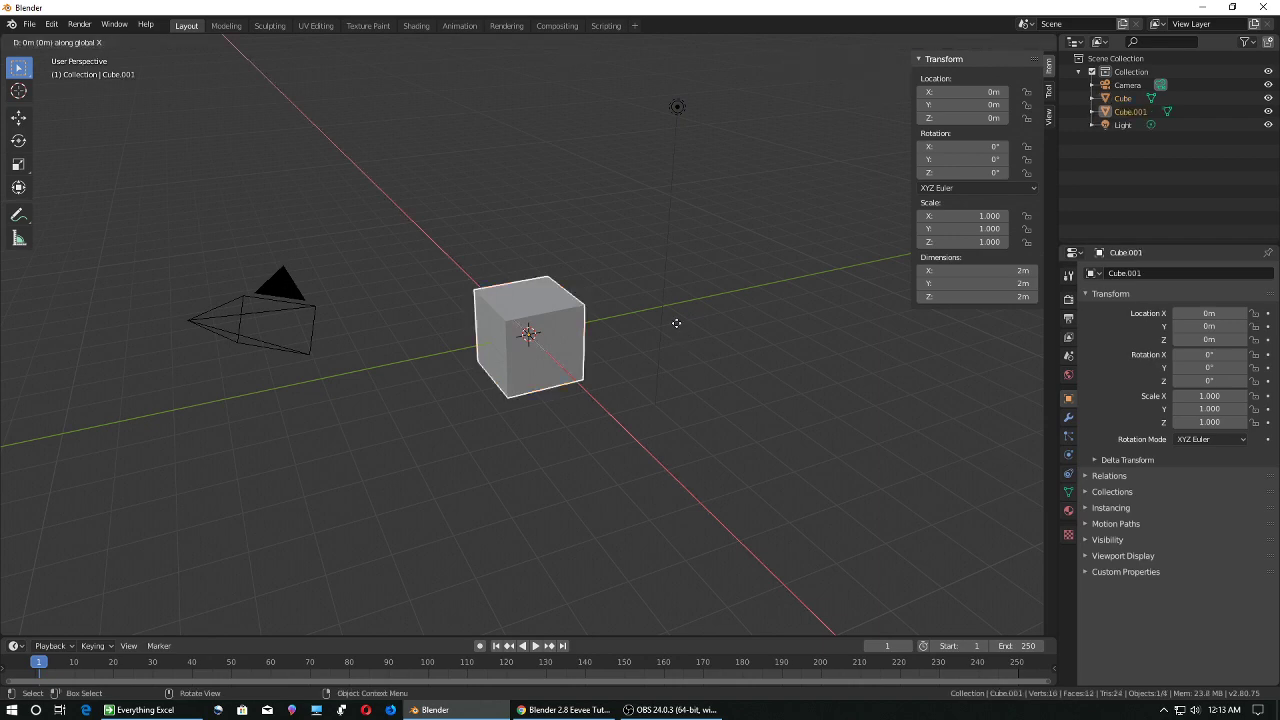
pyautogui.press('2')
pyautogui.press('Return')
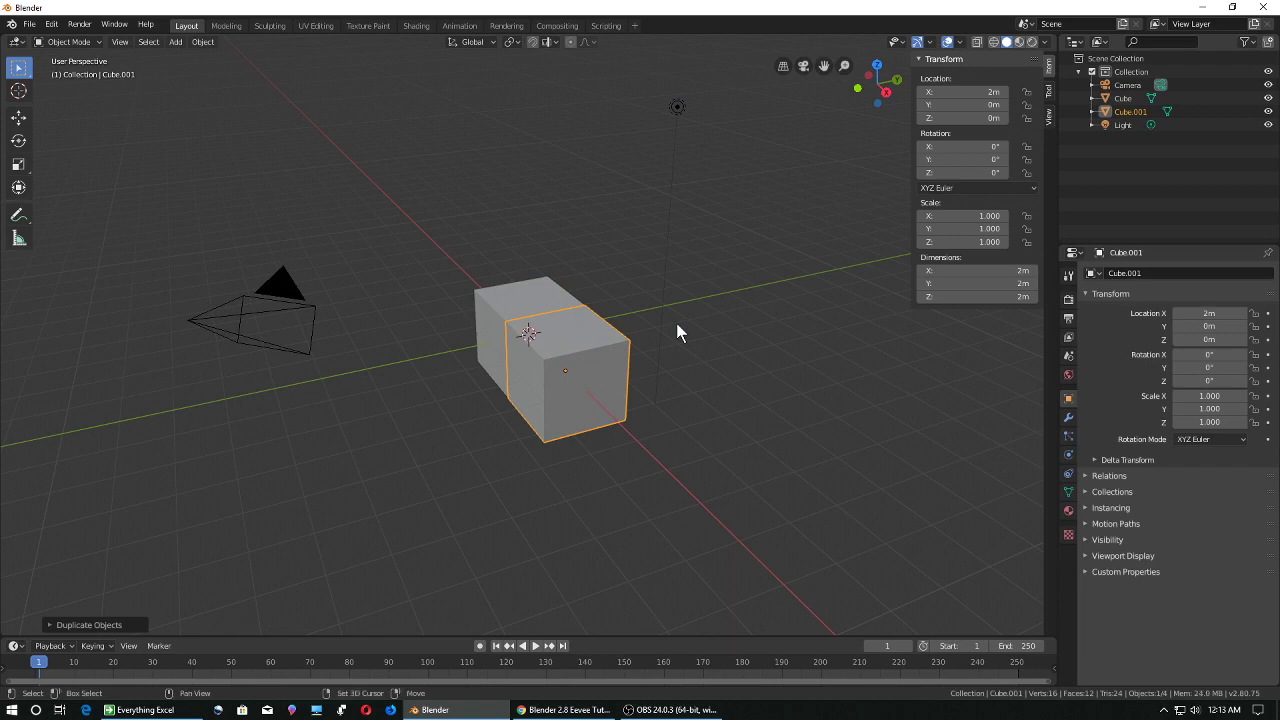
pyautogui.hotkey('shift', 'd')
pyautogui.press('x')
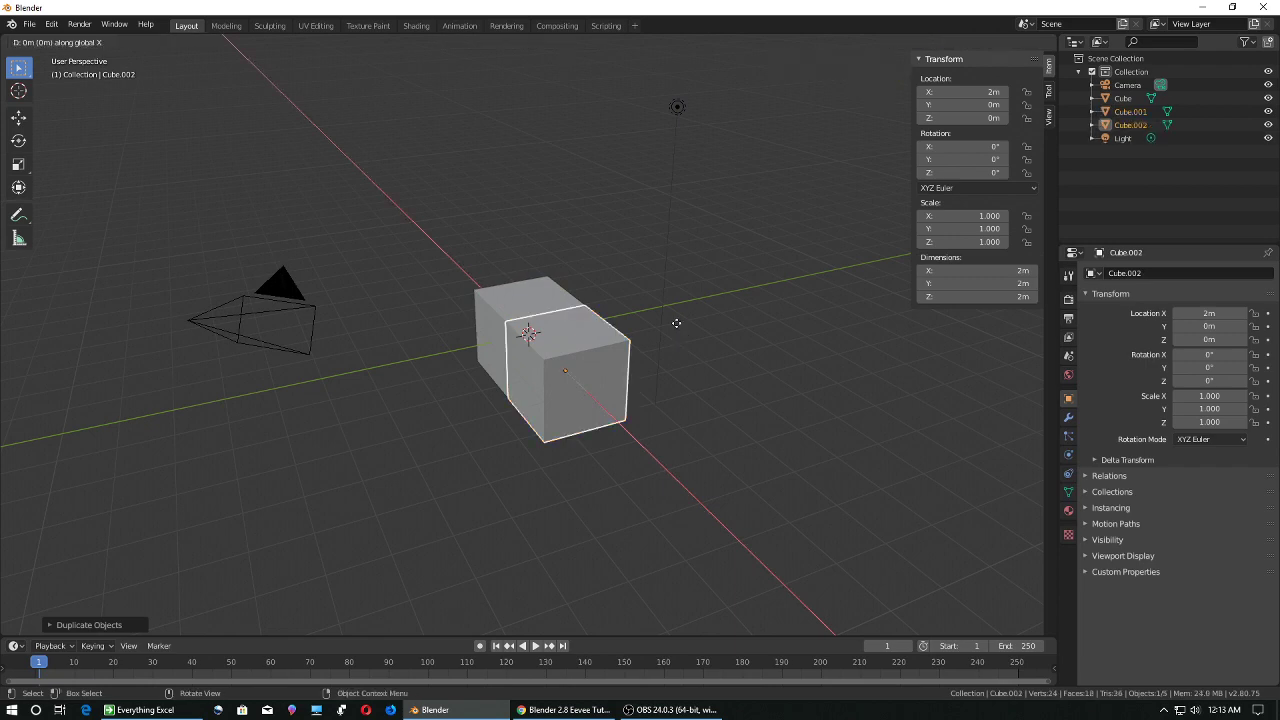
pyautogui.press('2')
pyautogui.press('Return')
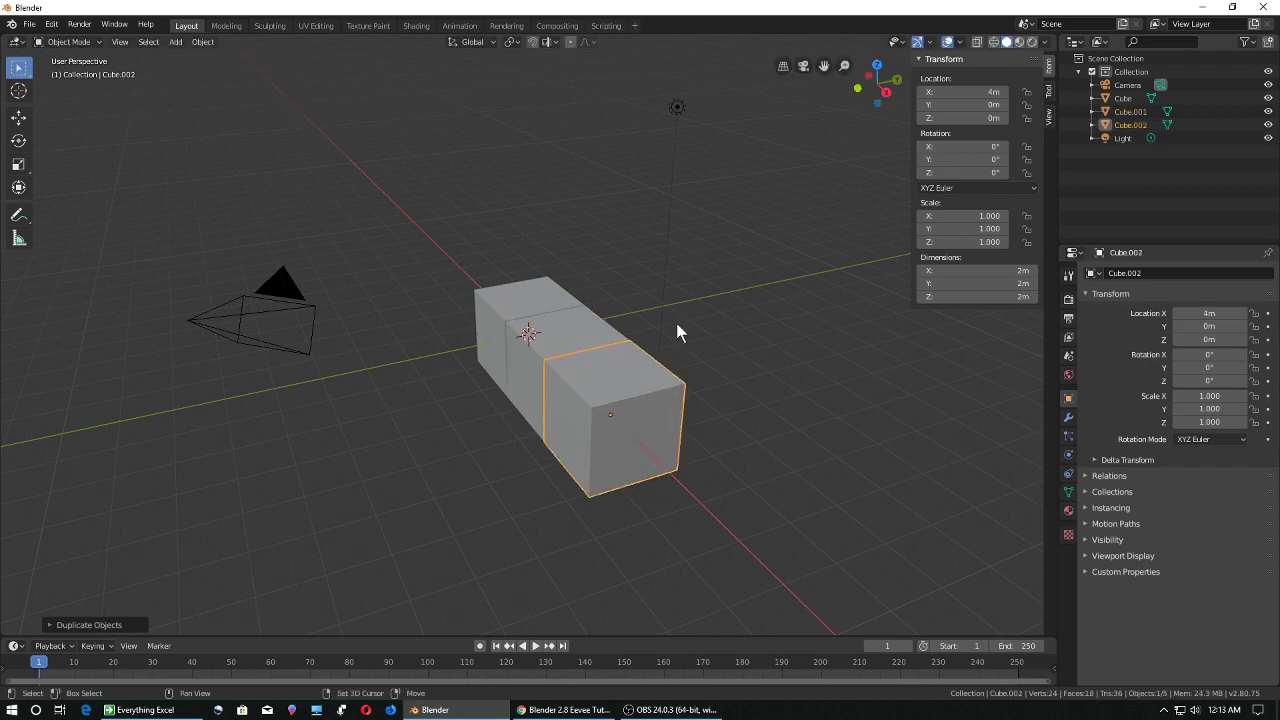
# - Add Cube.003 and Cube.004, each 2 m further along X, ending the row at 8 m
pyautogui.hotkey('shift', 'd')
pyautogui.press('x')
pyautogui.press('2')
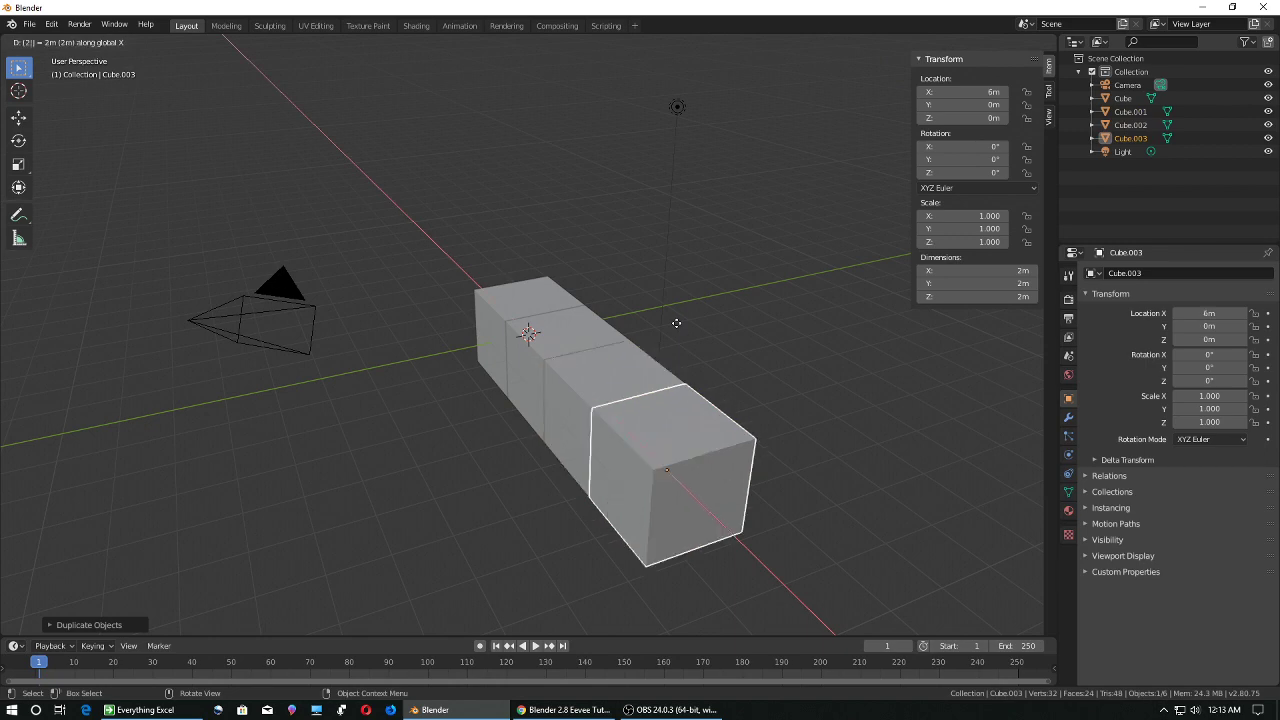
pyautogui.press('Return')
pyautogui.hotkey('shift', 'd')
pyautogui.press('x')
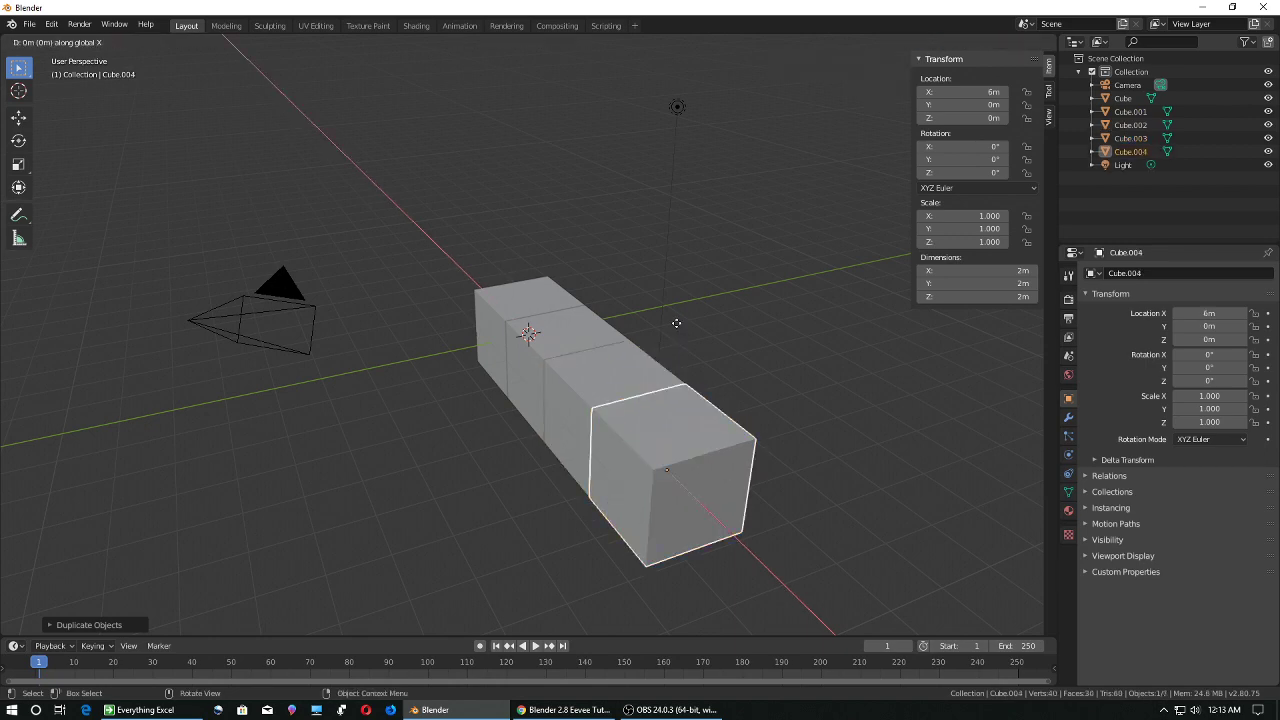
pyautogui.press('2')
pyautogui.press('Return')
# - Hide the camera from the viewport
pyautogui.scroll(-5, 634, 258)
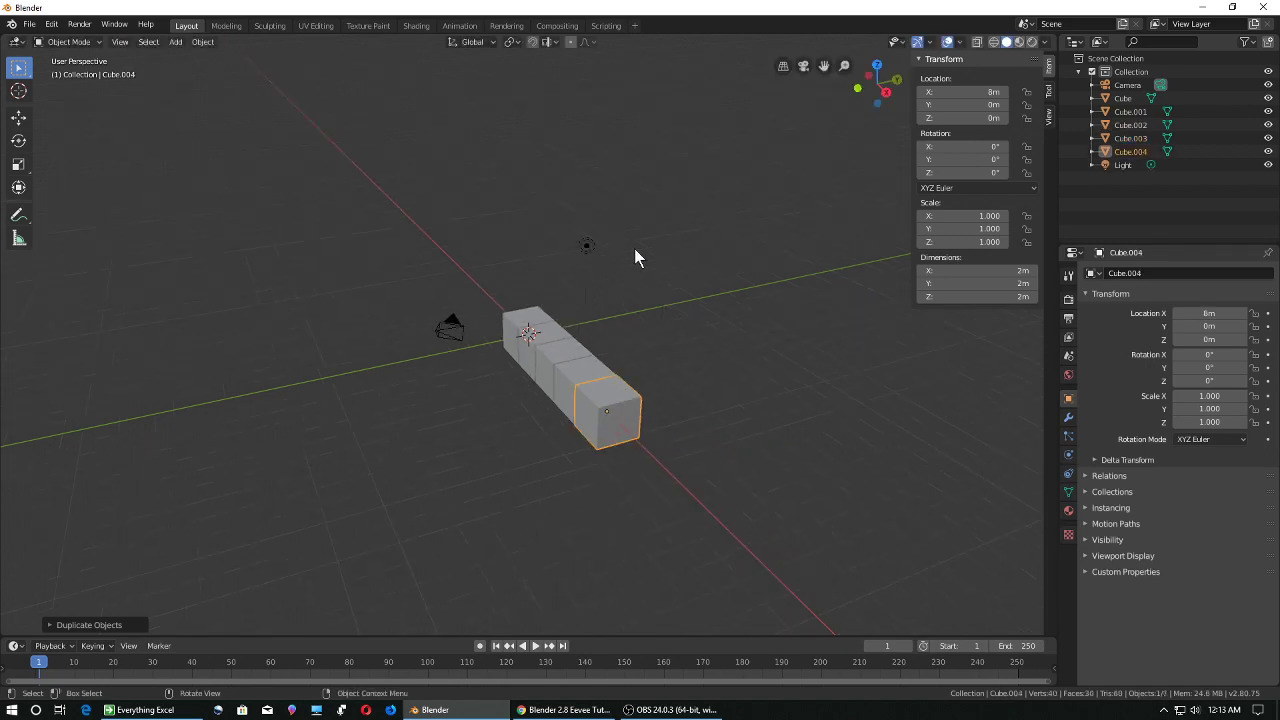
pyautogui.moveTo(453, 256); pyautogui.dragTo(700, 515)
pyautogui.click(451, 331)
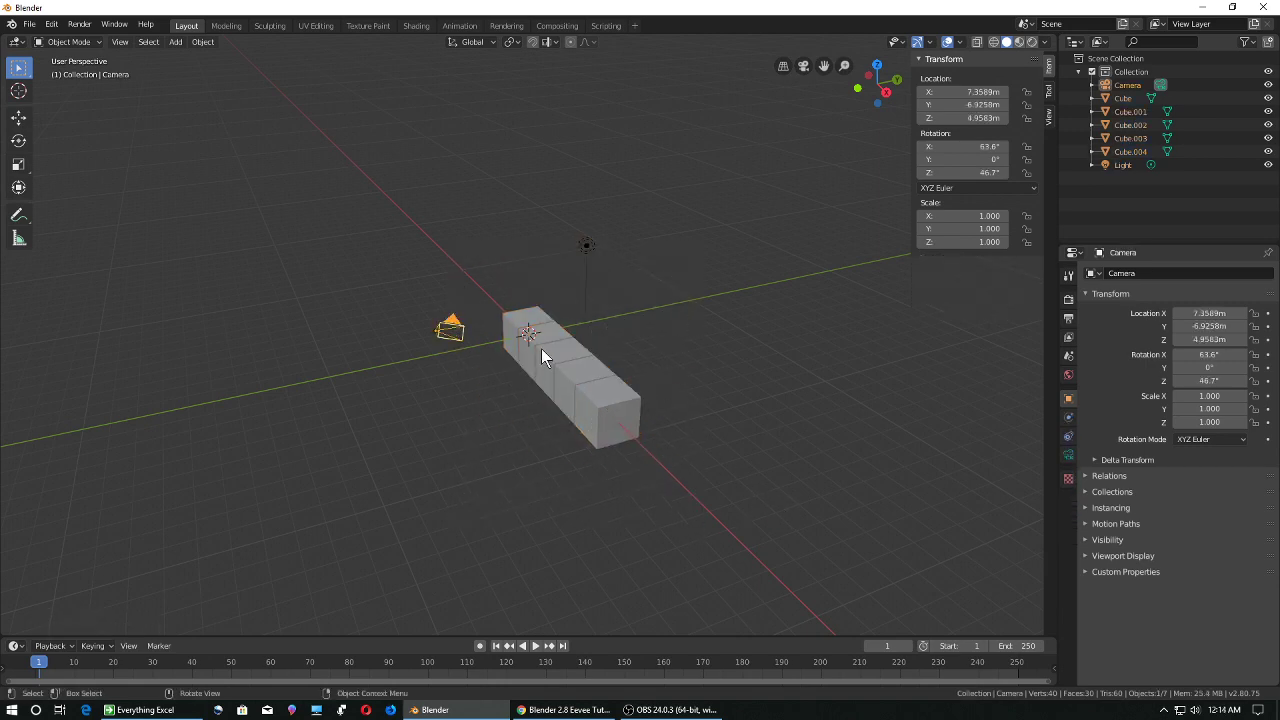
pyautogui.press('h')
# - Hide the light and box-select the five cubes in the row
pyautogui.click(588, 247)
pyautogui.press('h')
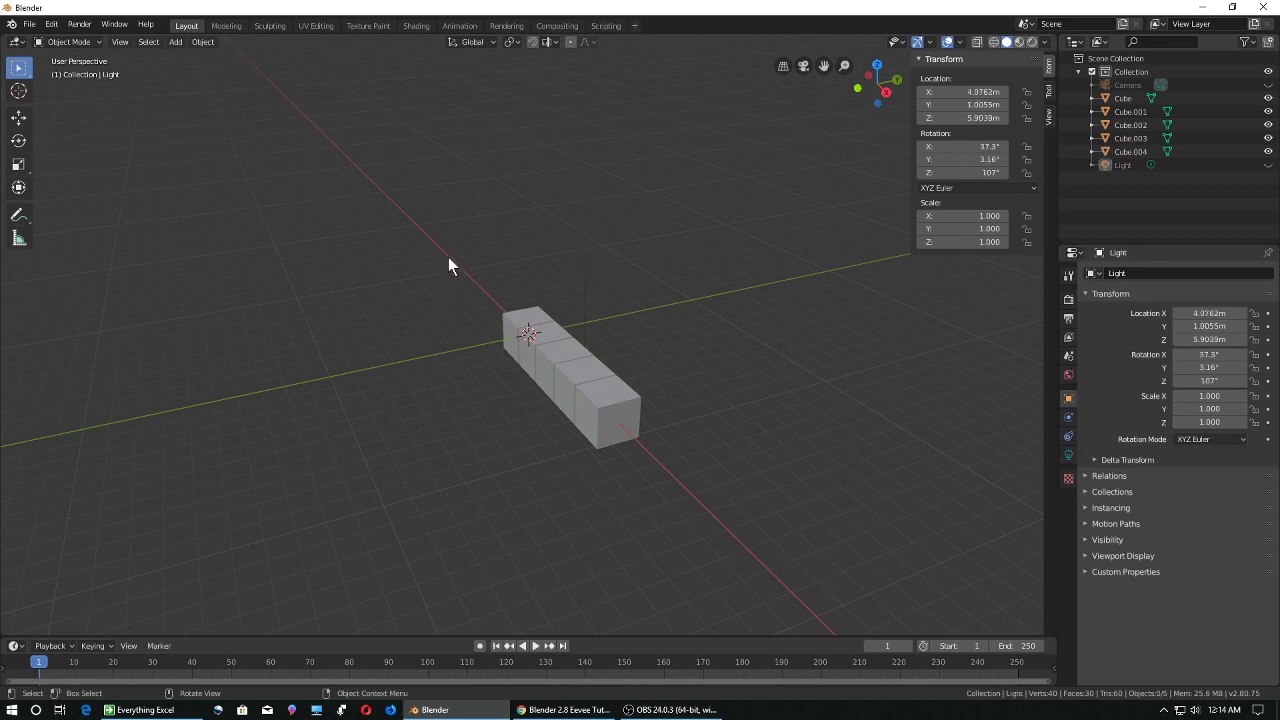
pyautogui.moveTo(448, 265); pyautogui.dragTo(730, 515)
# - Copy the row of cubes 2 m along Y twice, creating the second and third rows
pyautogui.hotkey('shift', 'd')
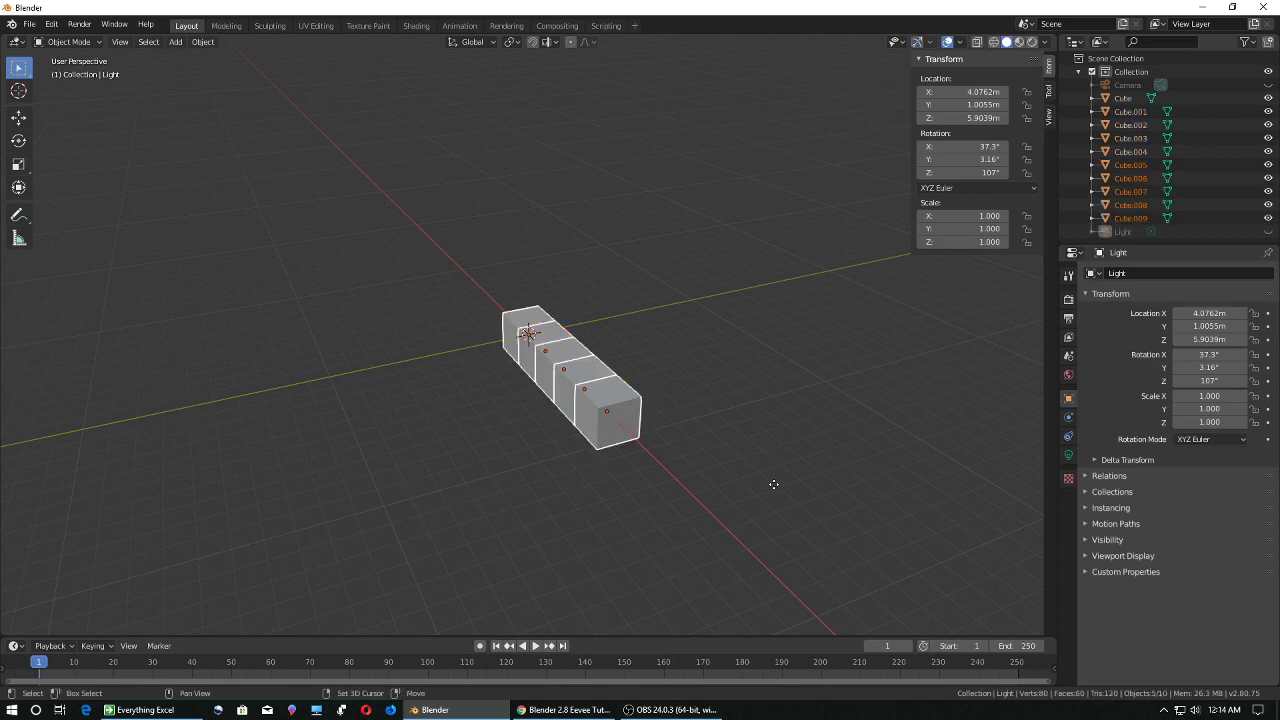
pyautogui.press('y')
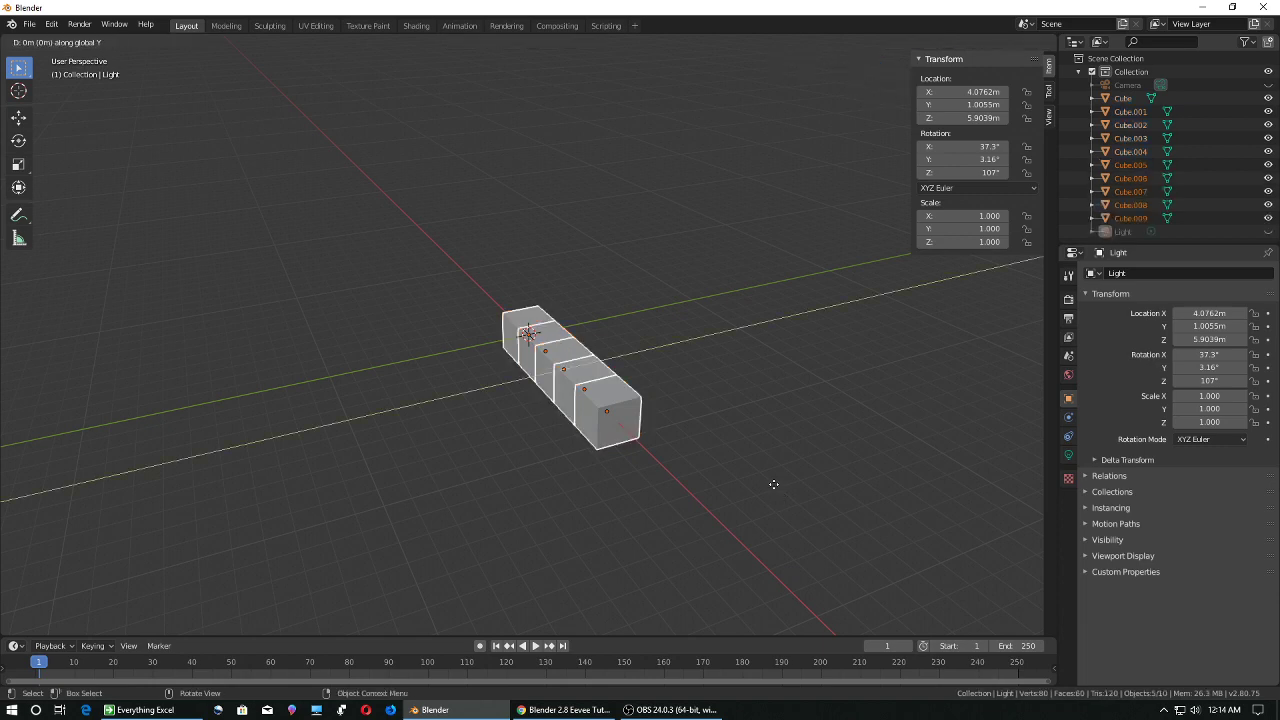
pyautogui.write('2')
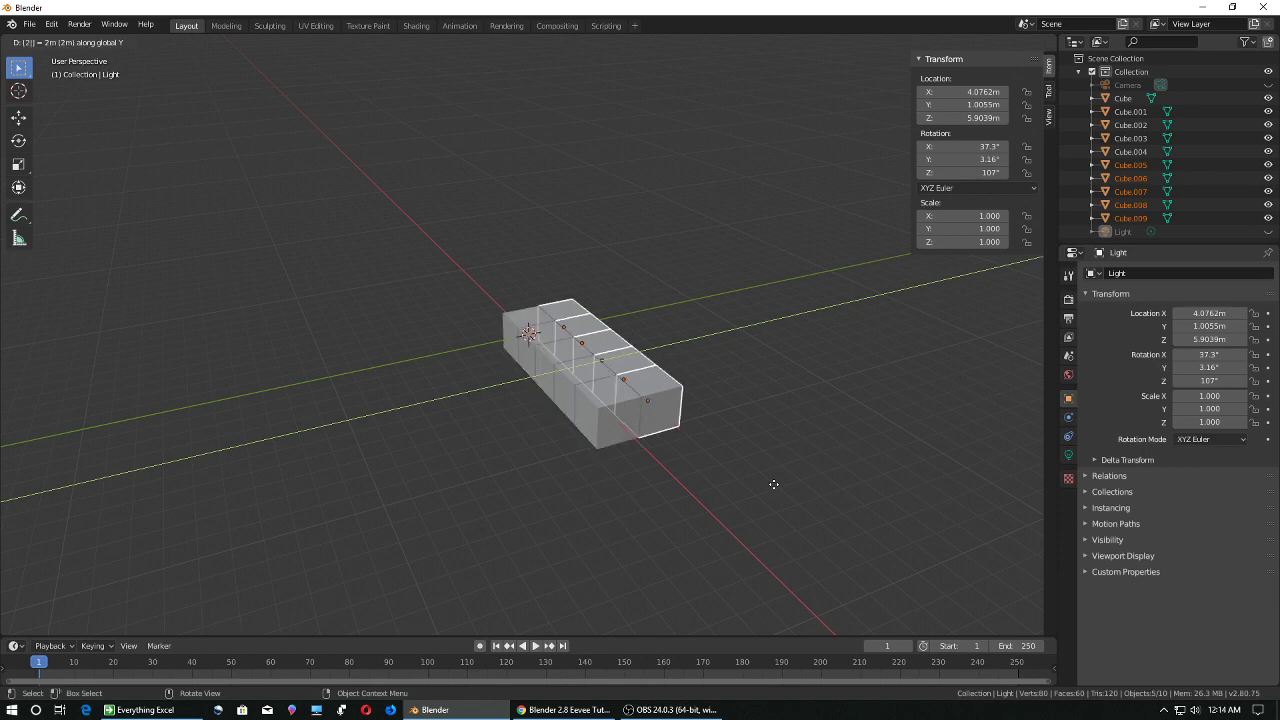
pyautogui.press('Return')
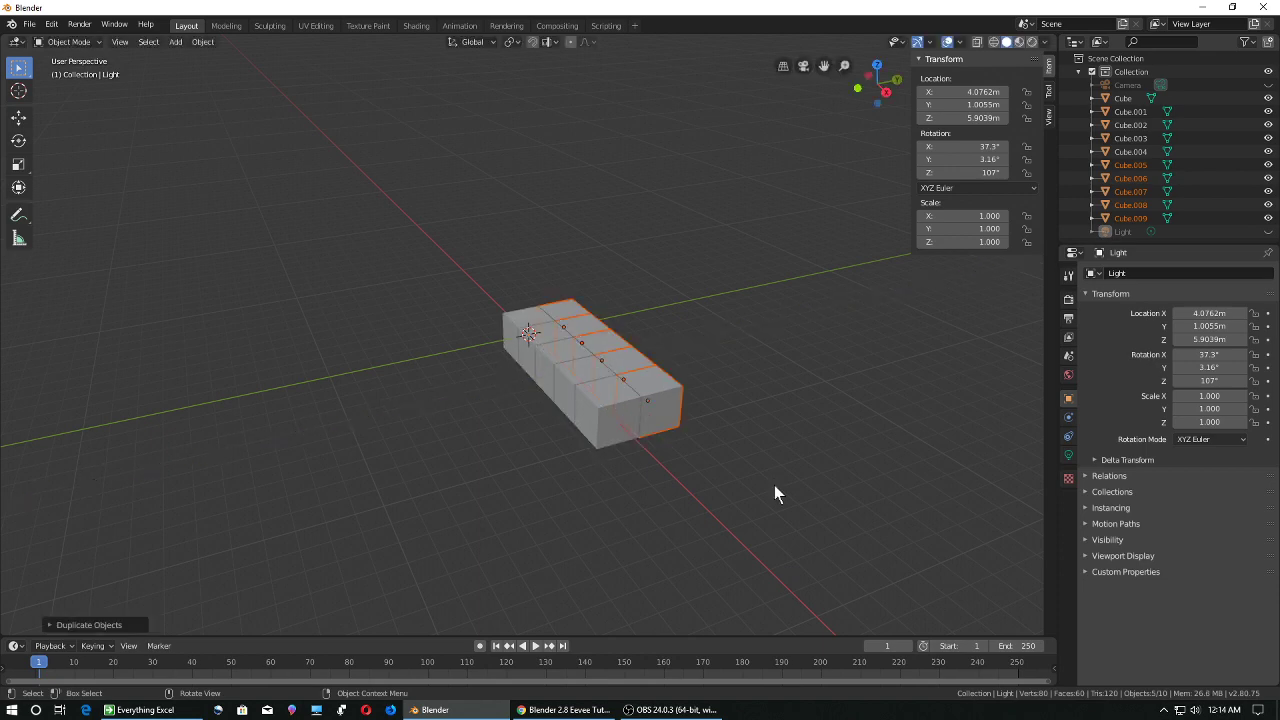
pyautogui.hotkey('shift', 'd')
pyautogui.write('y2')
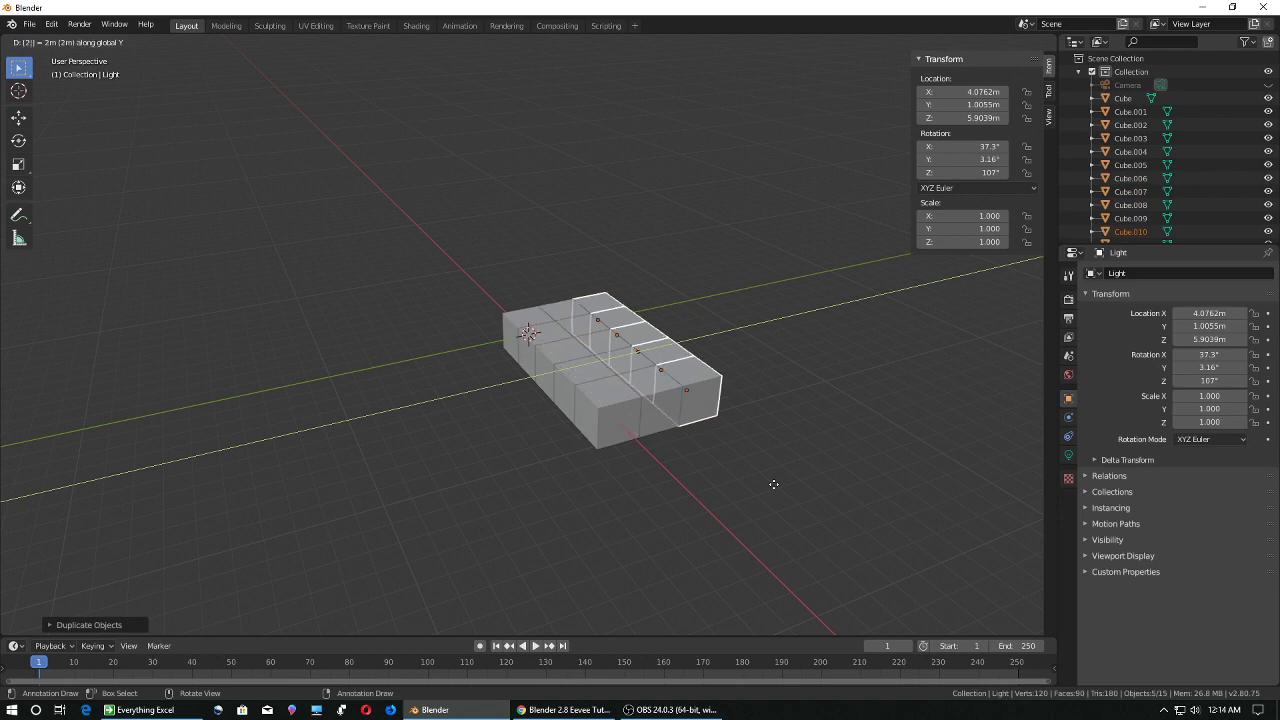
pyautogui.press('Return')
# - Add the fourth and fifth rows 2 m further along Y, then deselect everything
pyautogui.hotkey('shift', 'd')
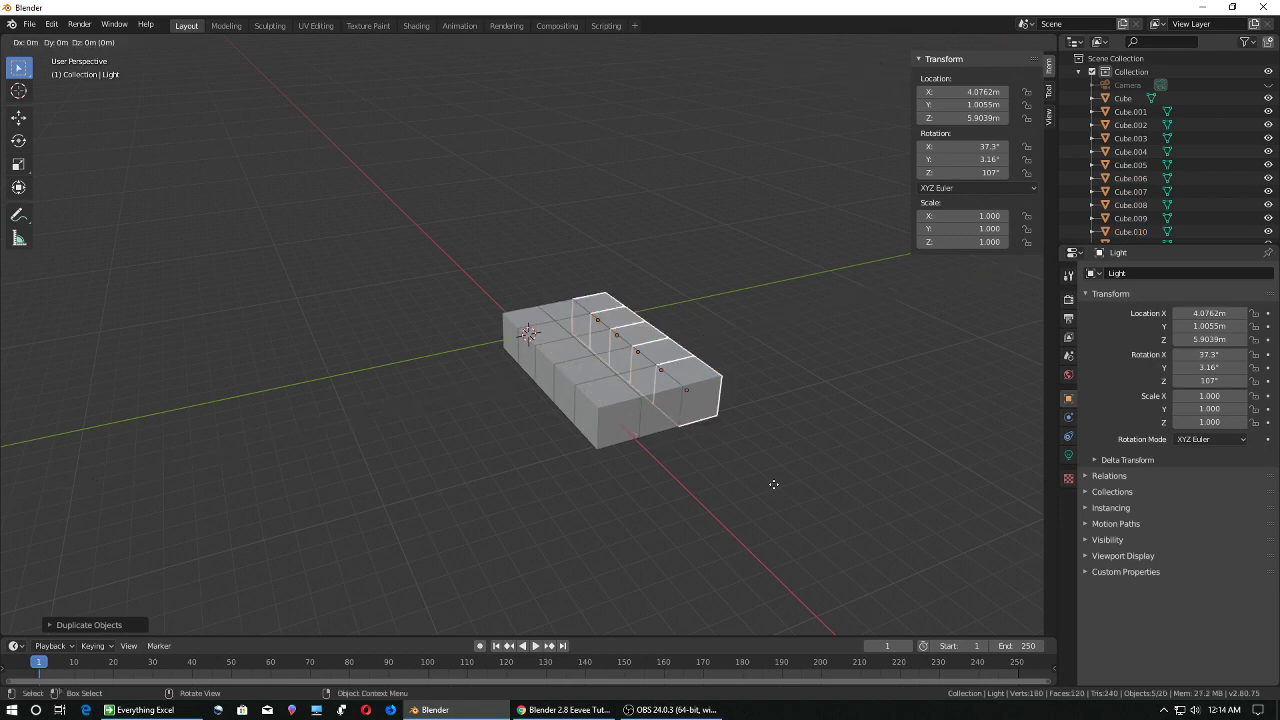
pyautogui.write('y2')
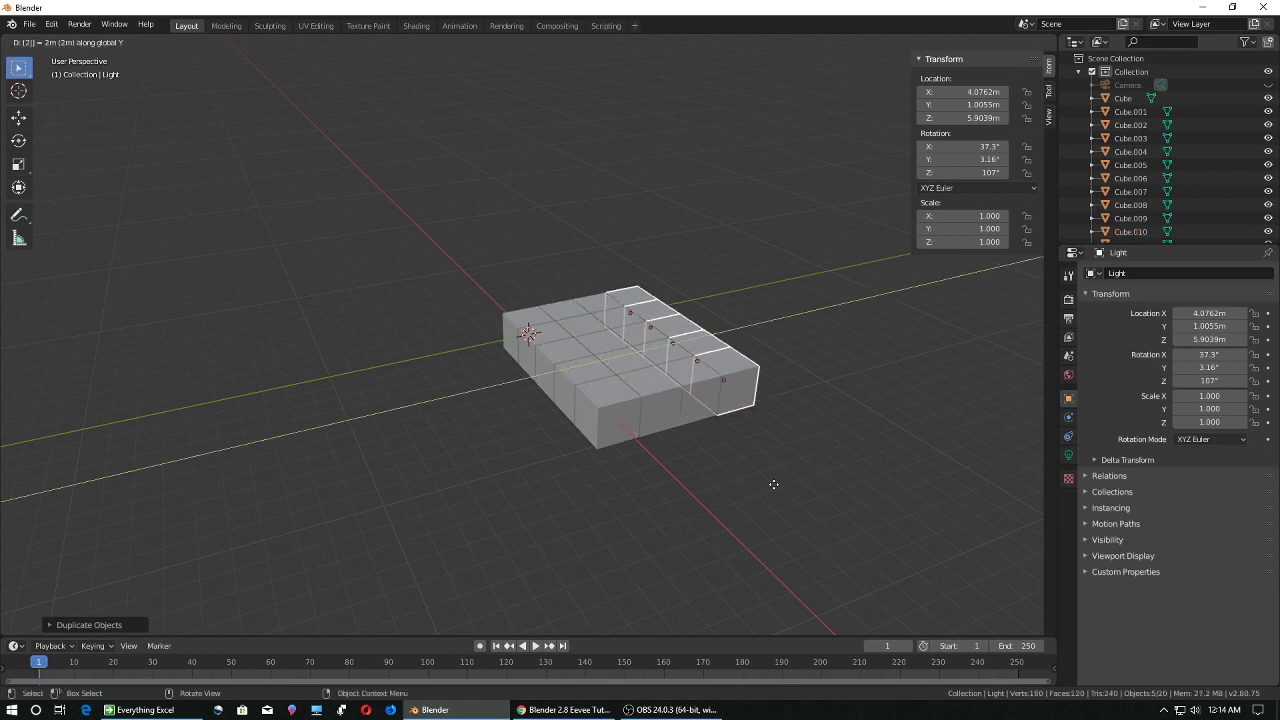
pyautogui.press('Return')
pyautogui.hotkey('shift', 'd')
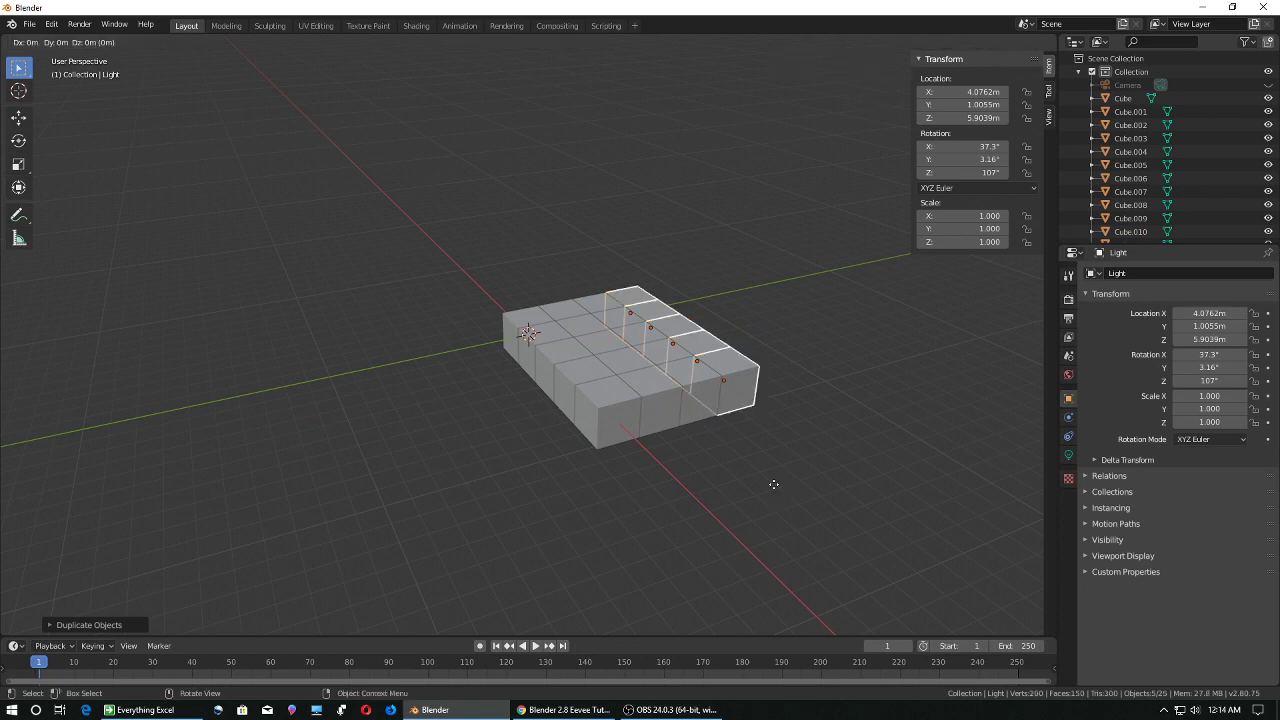
pyautogui.write('y2')
pyautogui.press('Return')
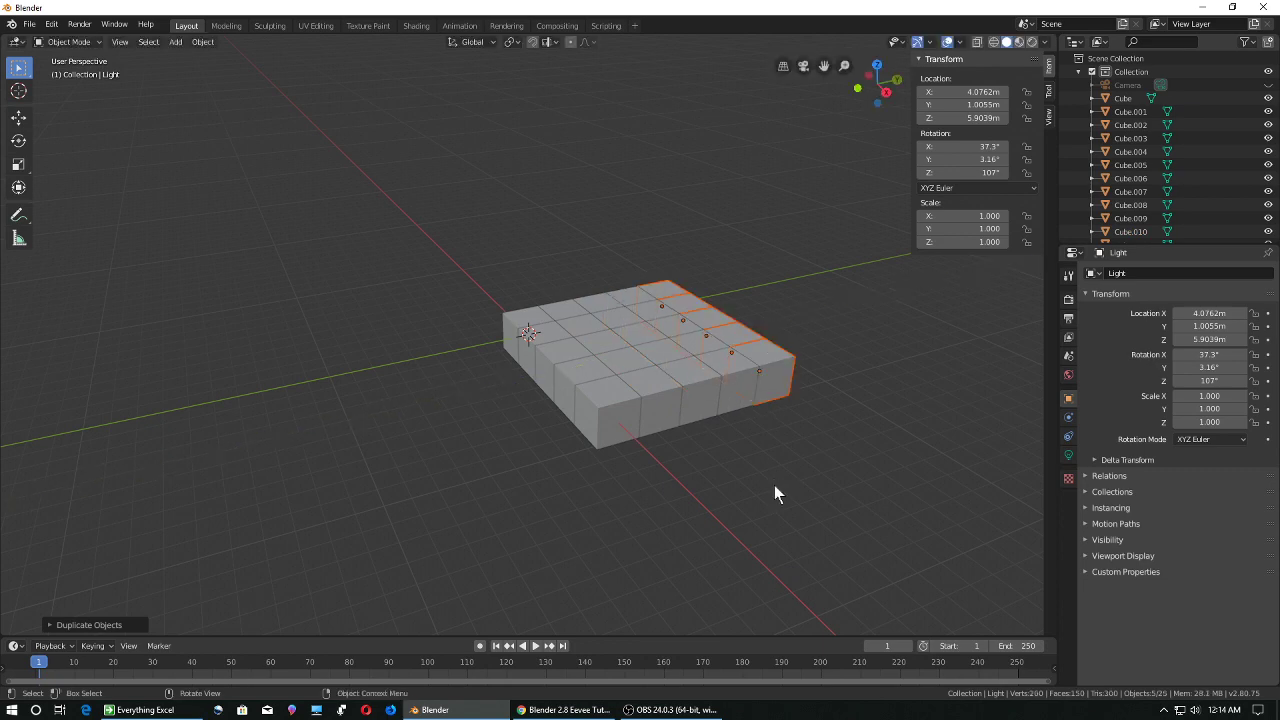
pyautogui.click(846, 425)
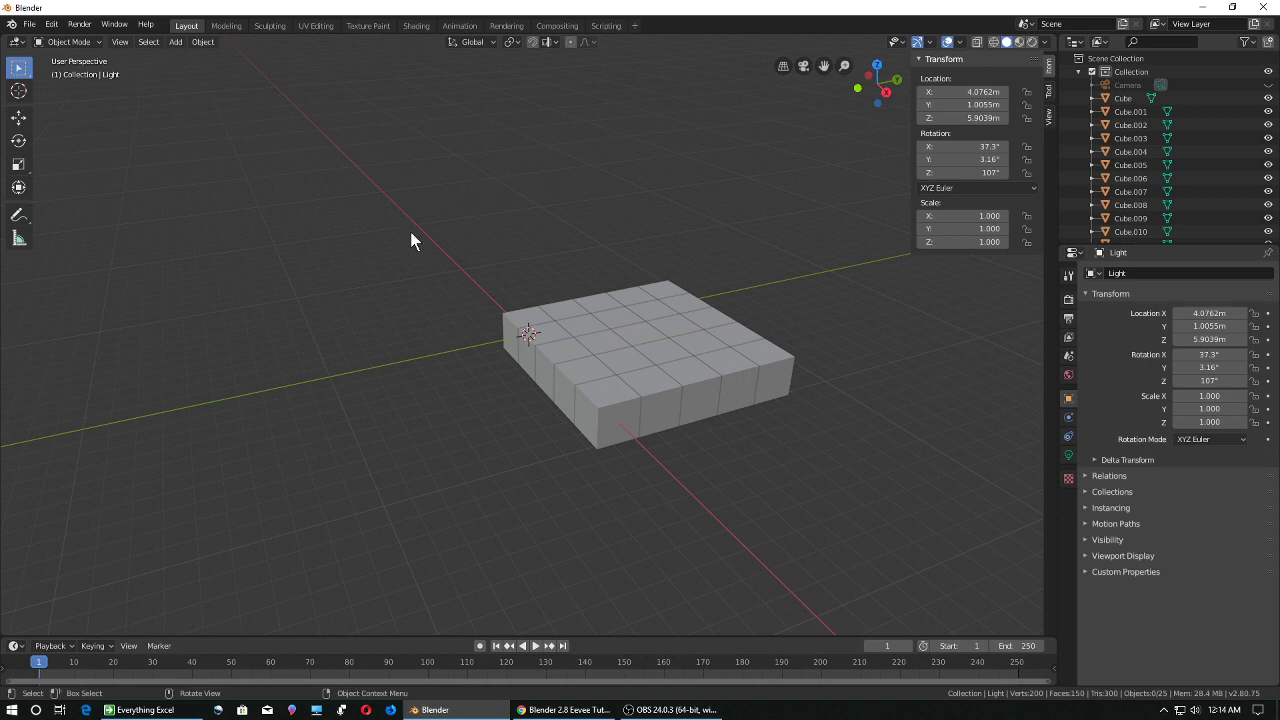
# - Select all 25 cubes, apply Object > Transform > Randomize Transform, and expand its settings
pyautogui.moveTo(410, 231); pyautogui.dragTo(887, 497)
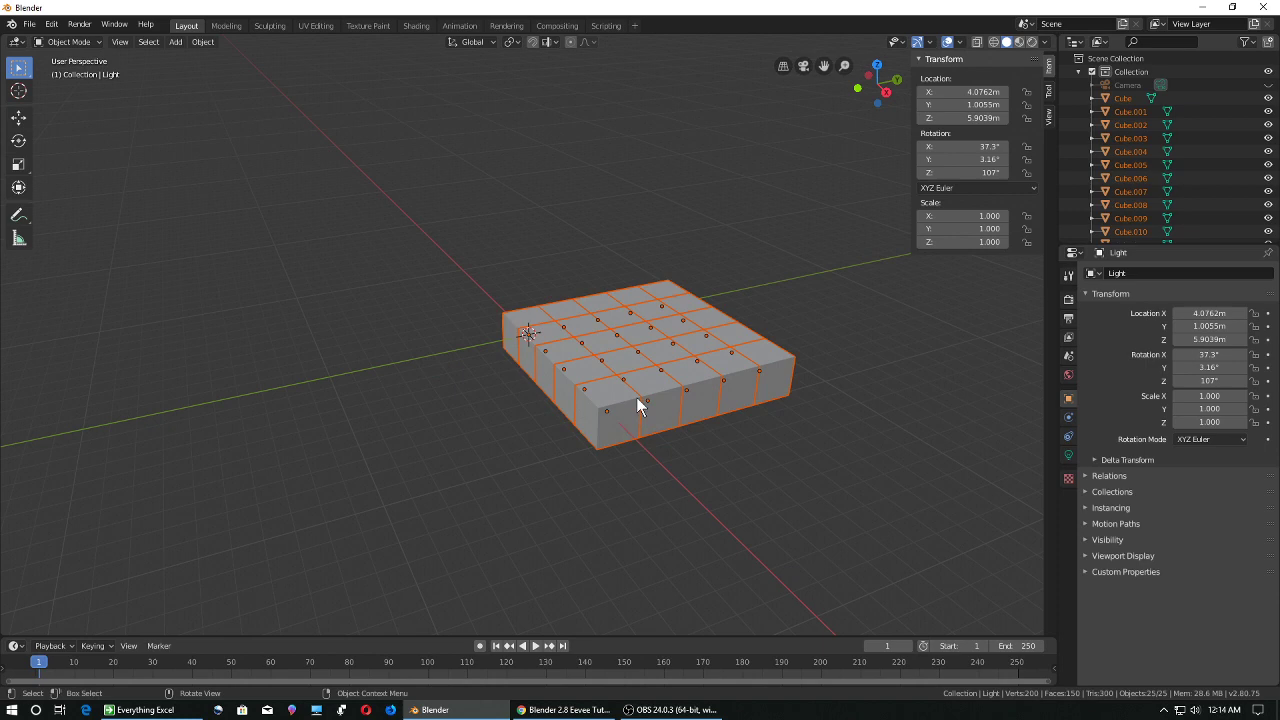
pyautogui.click(201, 42)
pyautogui.moveTo(229, 56)
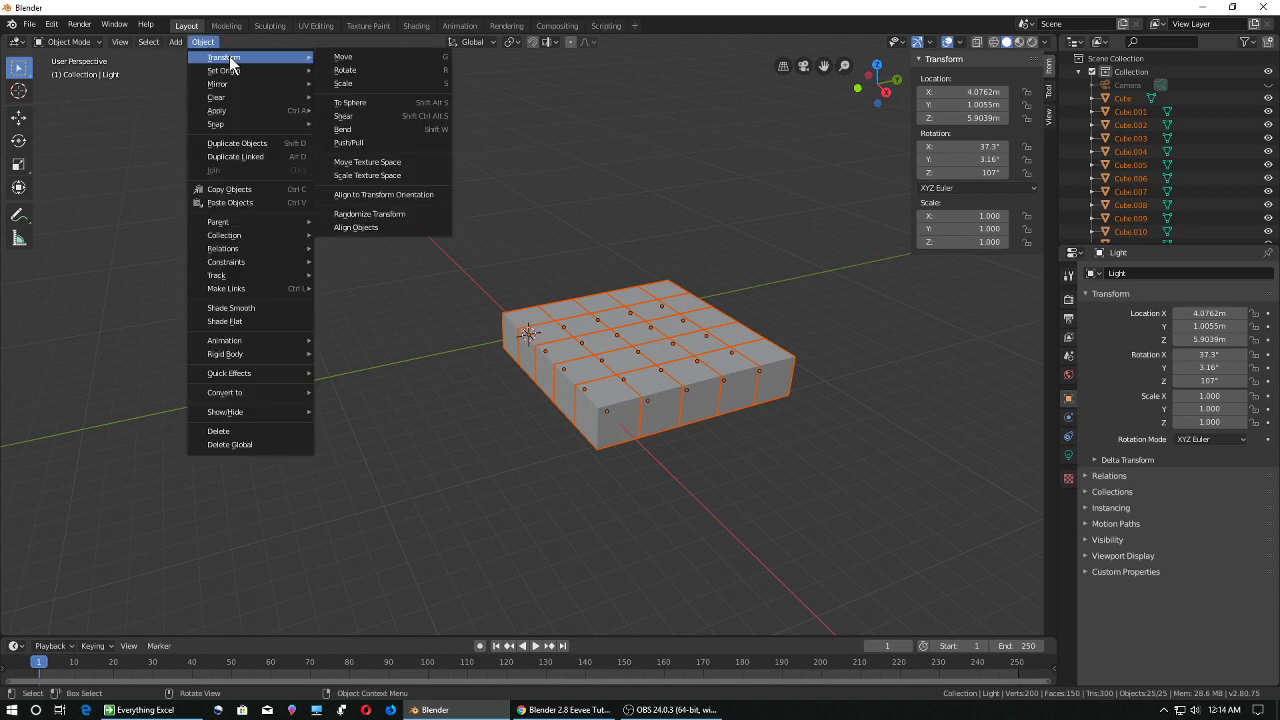
pyautogui.click(368, 213)
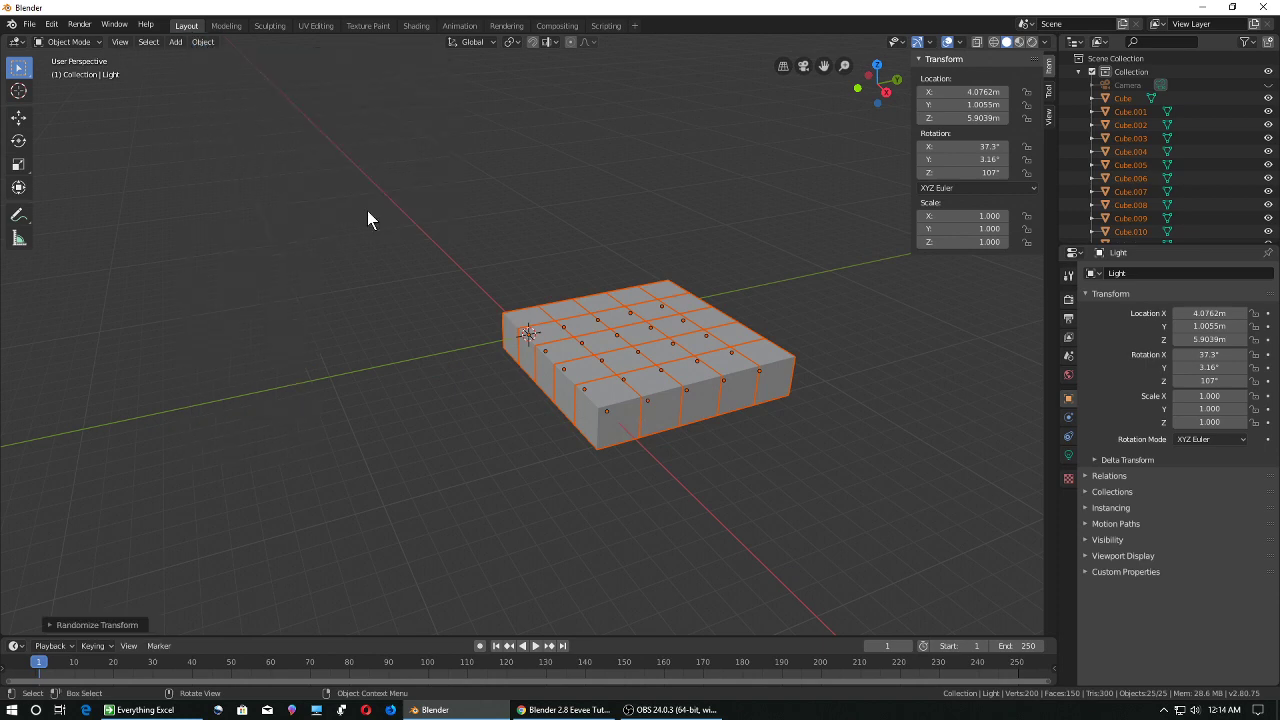
pyautogui.click(102, 623)
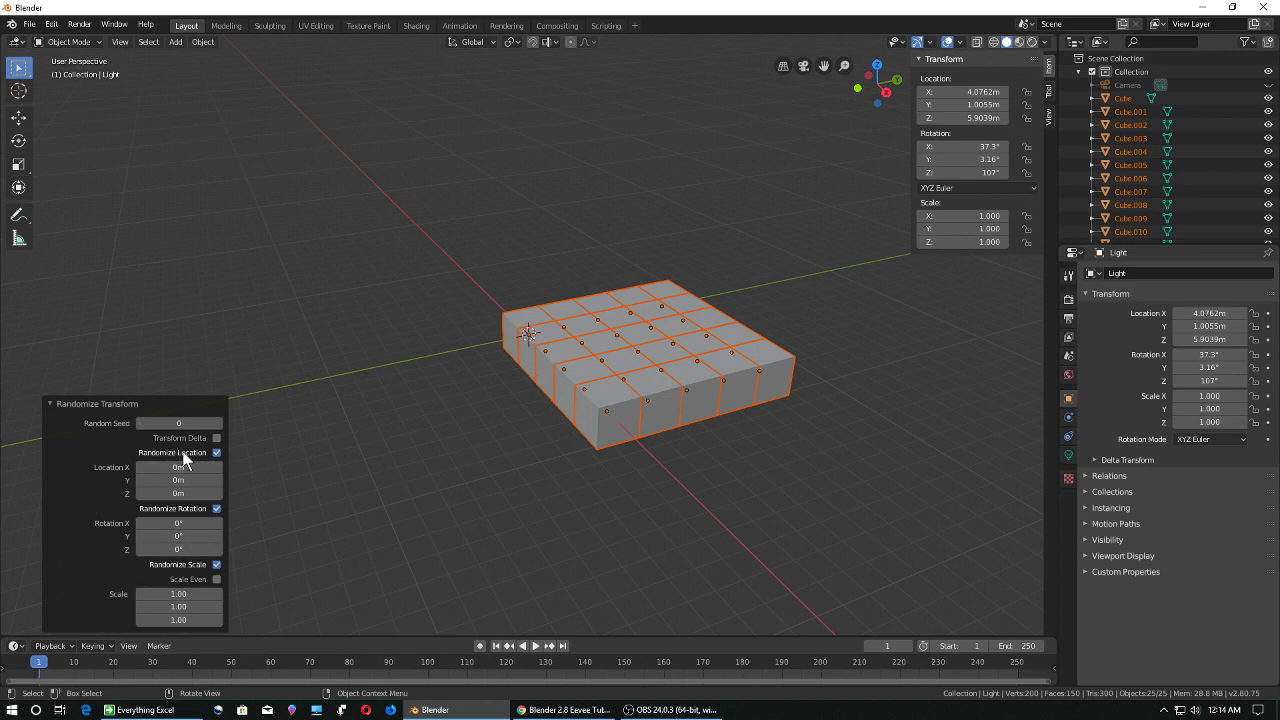
# - Randomize location by about 29 m in X and 37 m in Y, with Z set to 0
pyautogui.moveTo(181, 467); pyautogui.dragTo(300, 467)
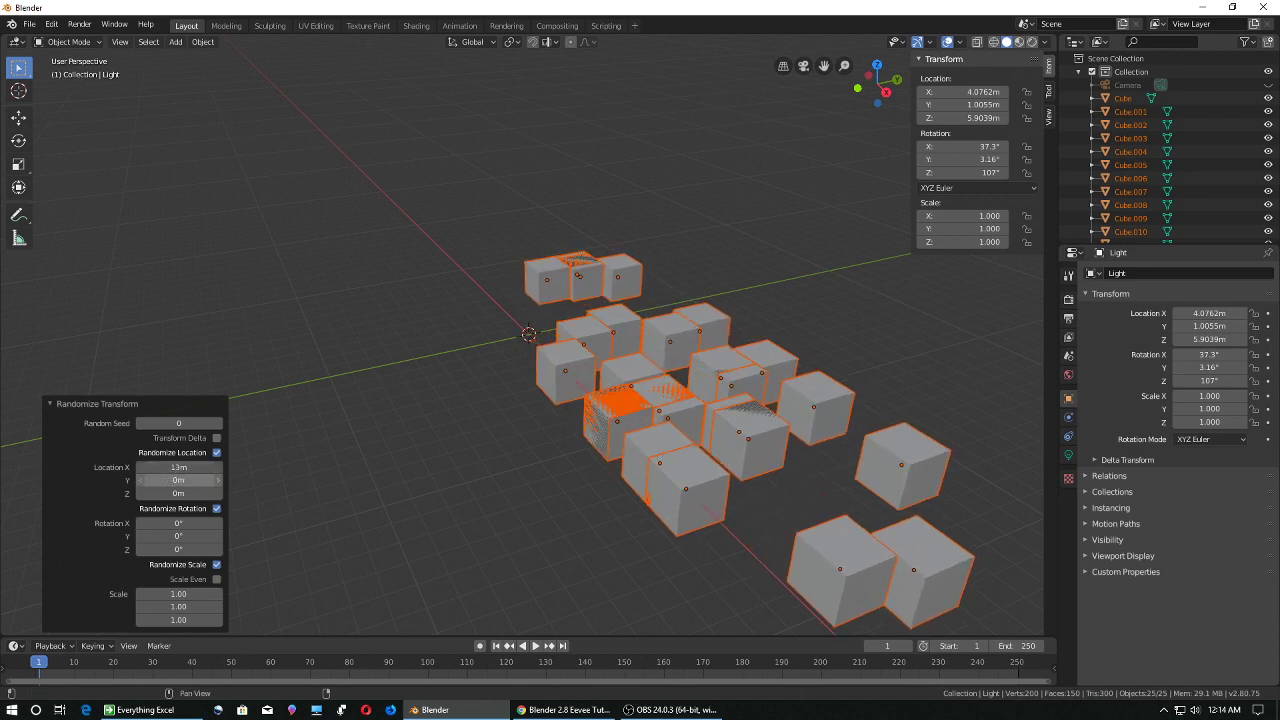
pyautogui.moveTo(178, 480); pyautogui.dragTo(430, 480)
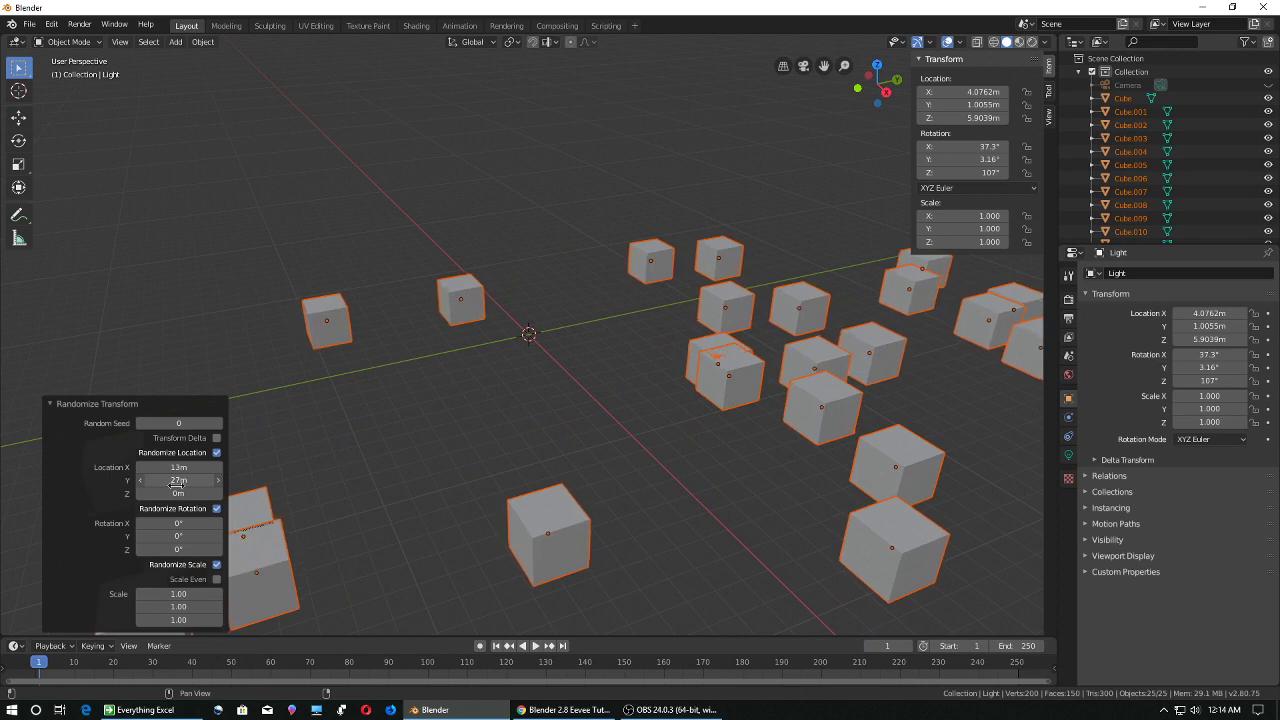
pyautogui.moveTo(178, 493); pyautogui.dragTo(258, 471)
pyautogui.click(187, 494)
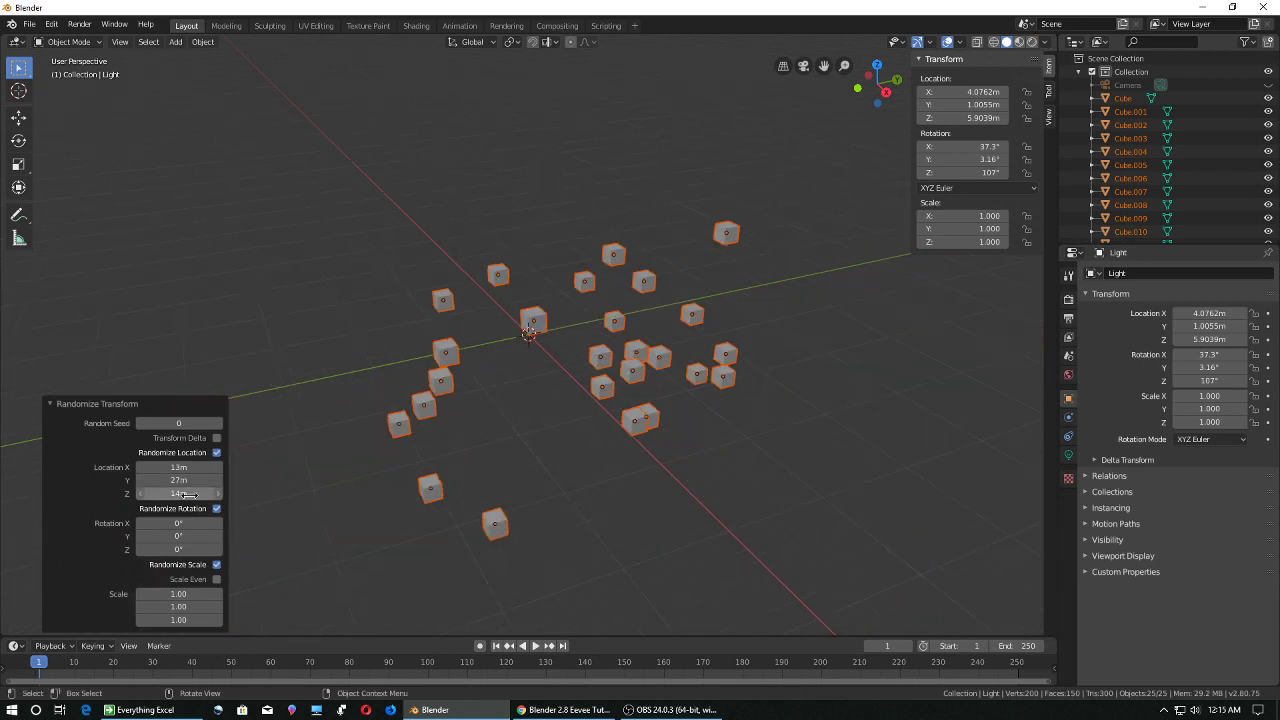
pyautogui.write('0')
pyautogui.press('Return')
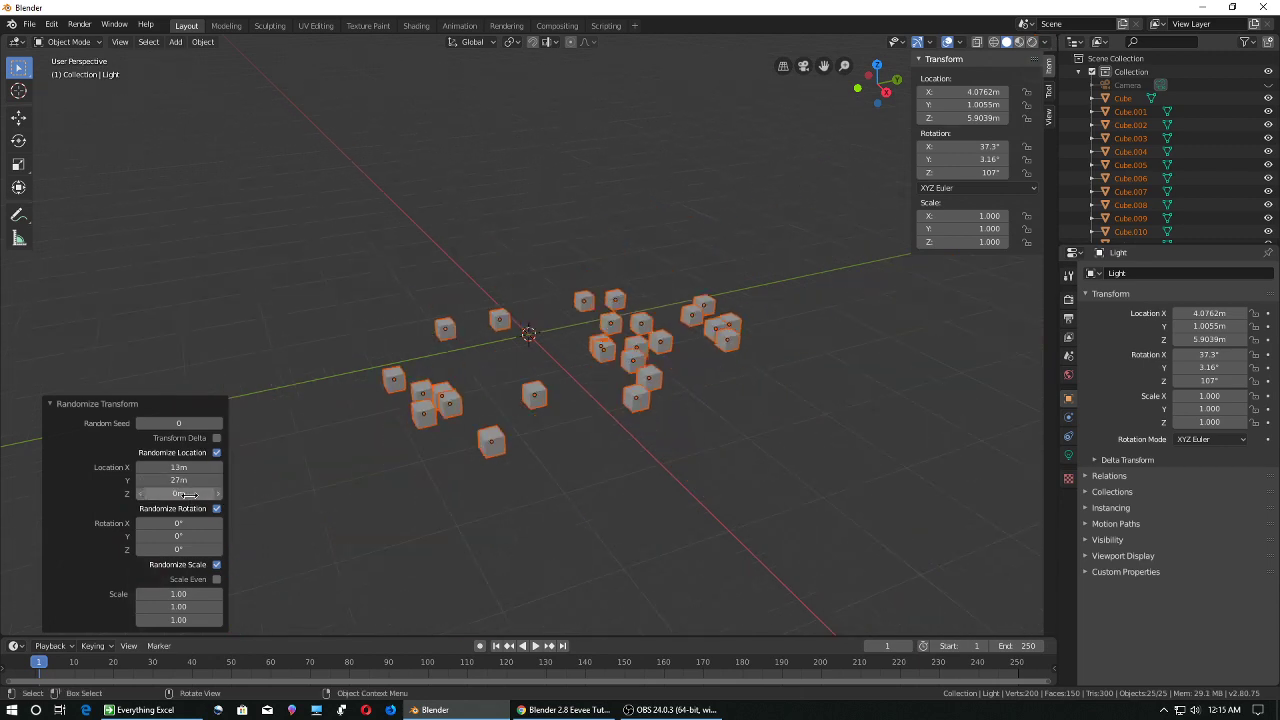
pyautogui.moveTo(178, 480)
pyautogui.mouseDown()
pyautogui.moveTo(191, 480)
pyautogui.moveTo(177, 467)
pyautogui.moveTo(188, 467)
pyautogui.mouseUp()
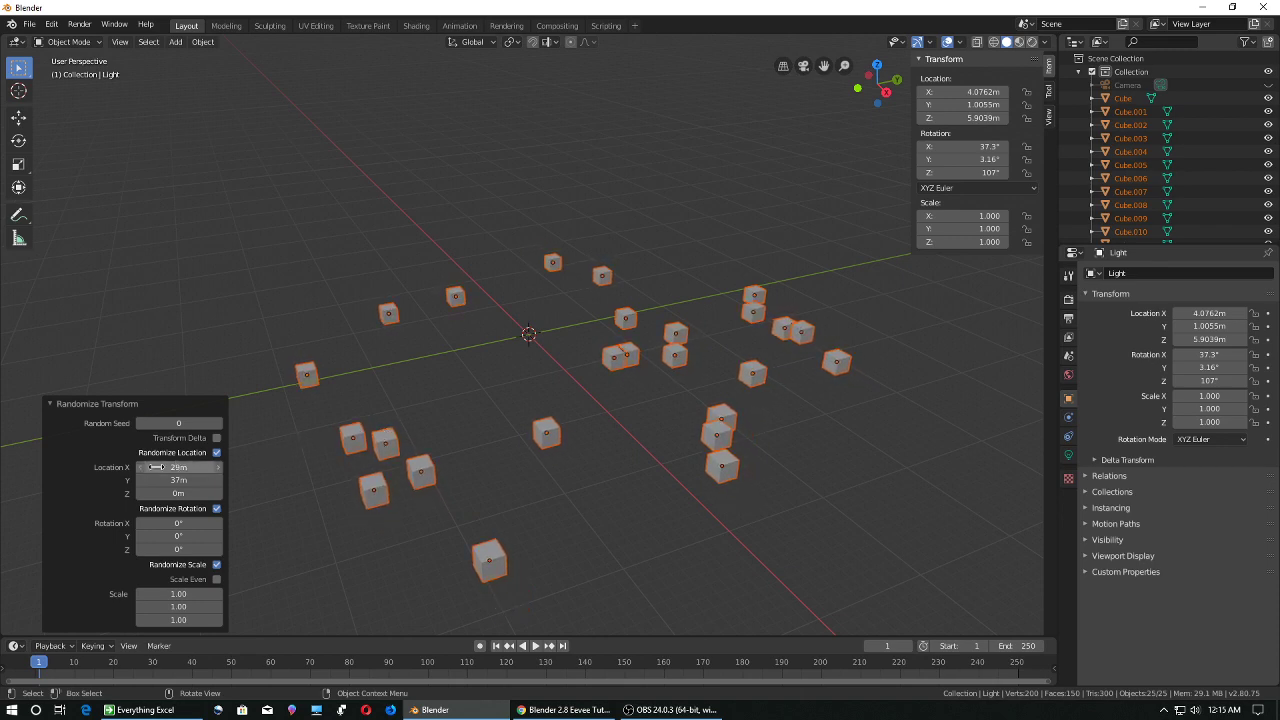
pyautogui.click(160, 467)
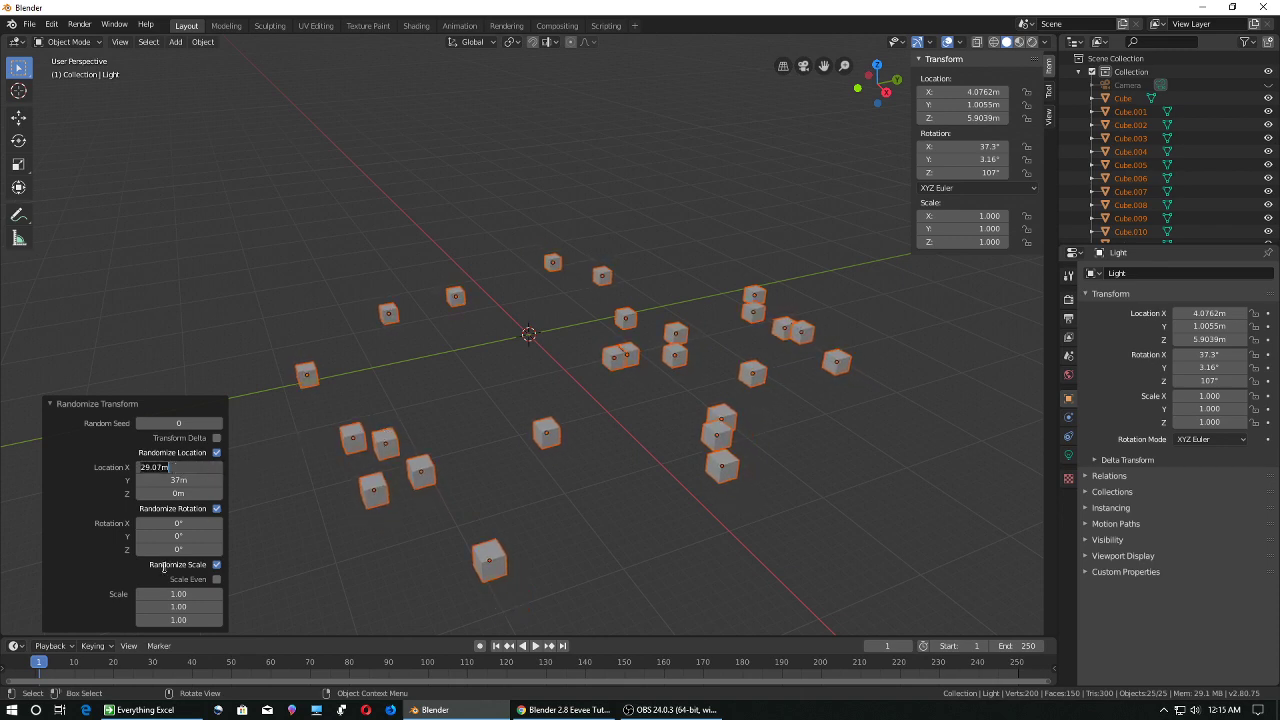
# - Set random scale to 5.41, 34.87, 9.34 and widen the Y location spread to about 71 m
pyautogui.moveTo(162, 593); pyautogui.dragTo(188, 620)
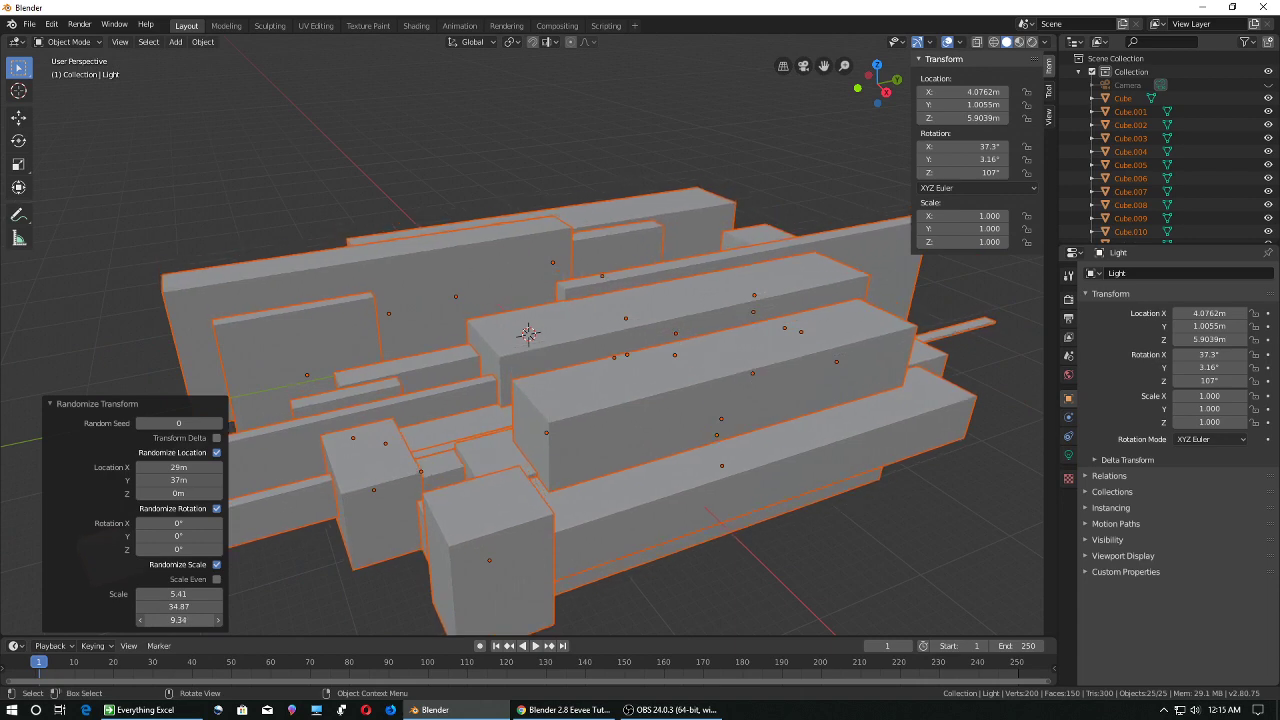
pyautogui.click(185, 596)
pyautogui.moveTo(153, 480); pyautogui.dragTo(280, 480)
# - Raise the random Location X spread to 100 m and add about 8.4 m of Z offset
pyautogui.moveTo(178, 467); pyautogui.dragTo(240, 467)
pyautogui.scroll(-5, 350, 375)
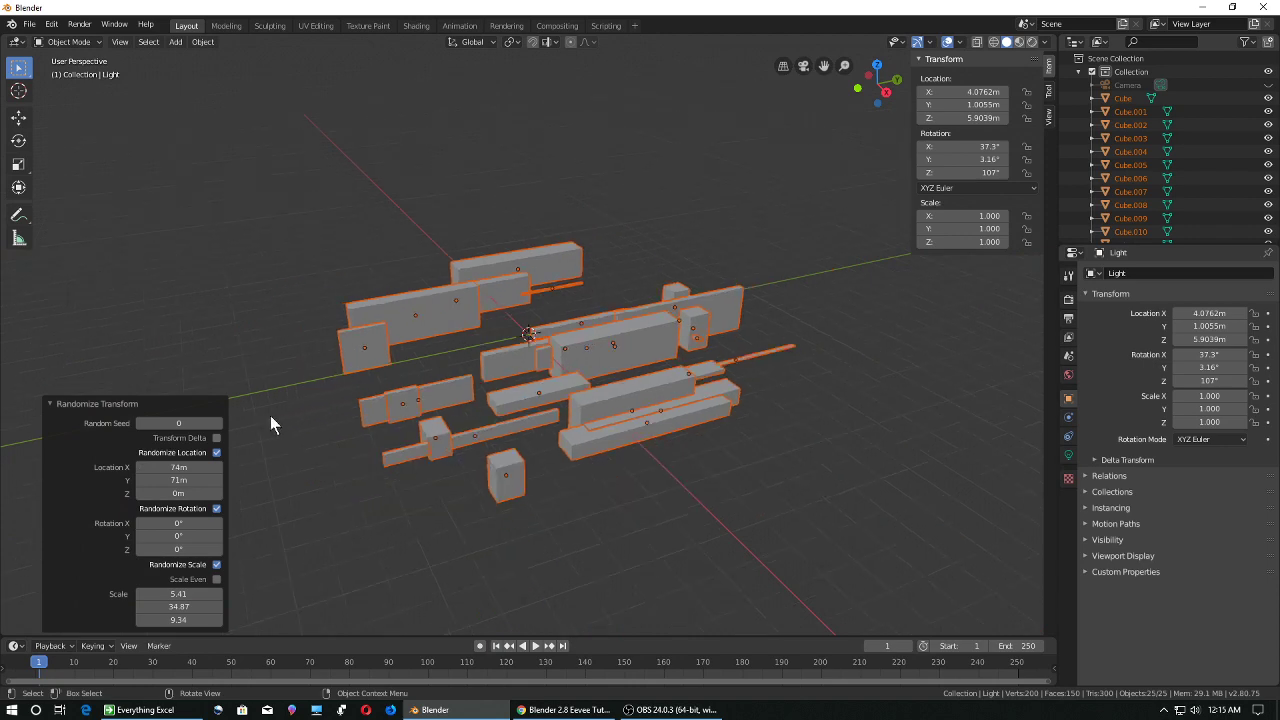
pyautogui.moveTo(180, 467)
pyautogui.mouseDown()
pyautogui.moveTo(210, 467)
pyautogui.moveTo(172, 467)
pyautogui.mouseUp()
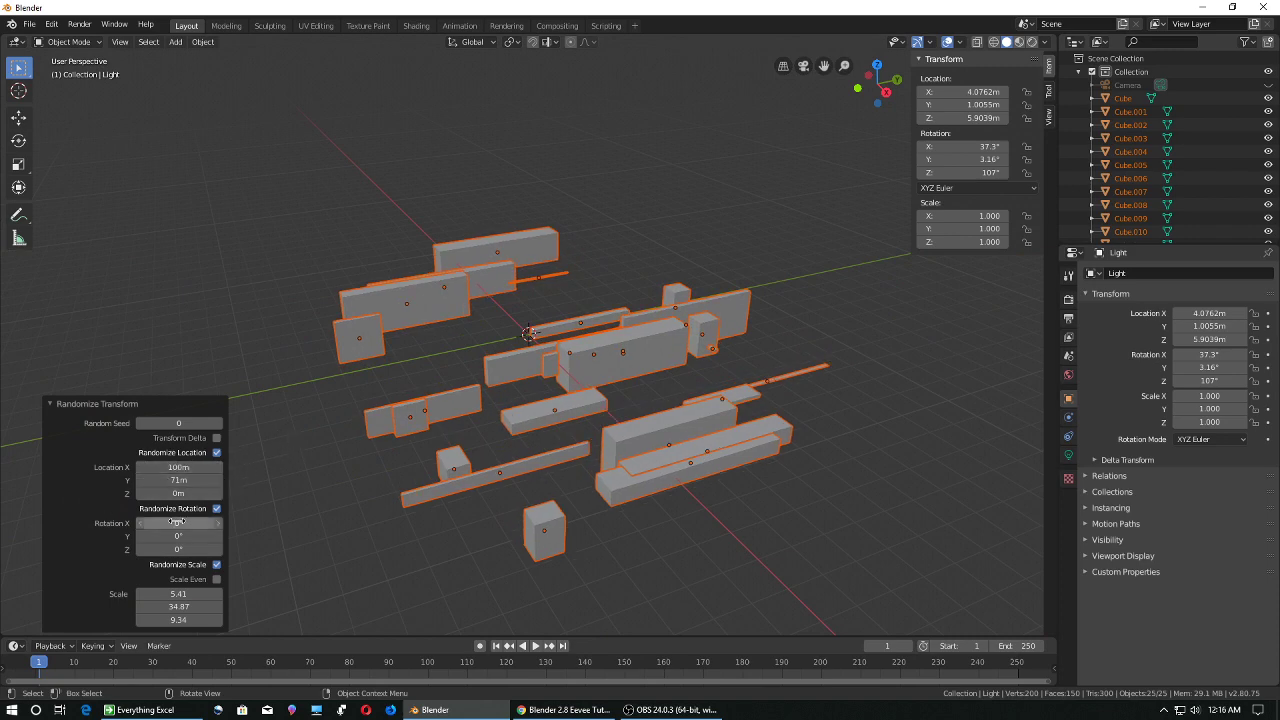
pyautogui.moveTo(190, 493); pyautogui.dragTo(240, 493)
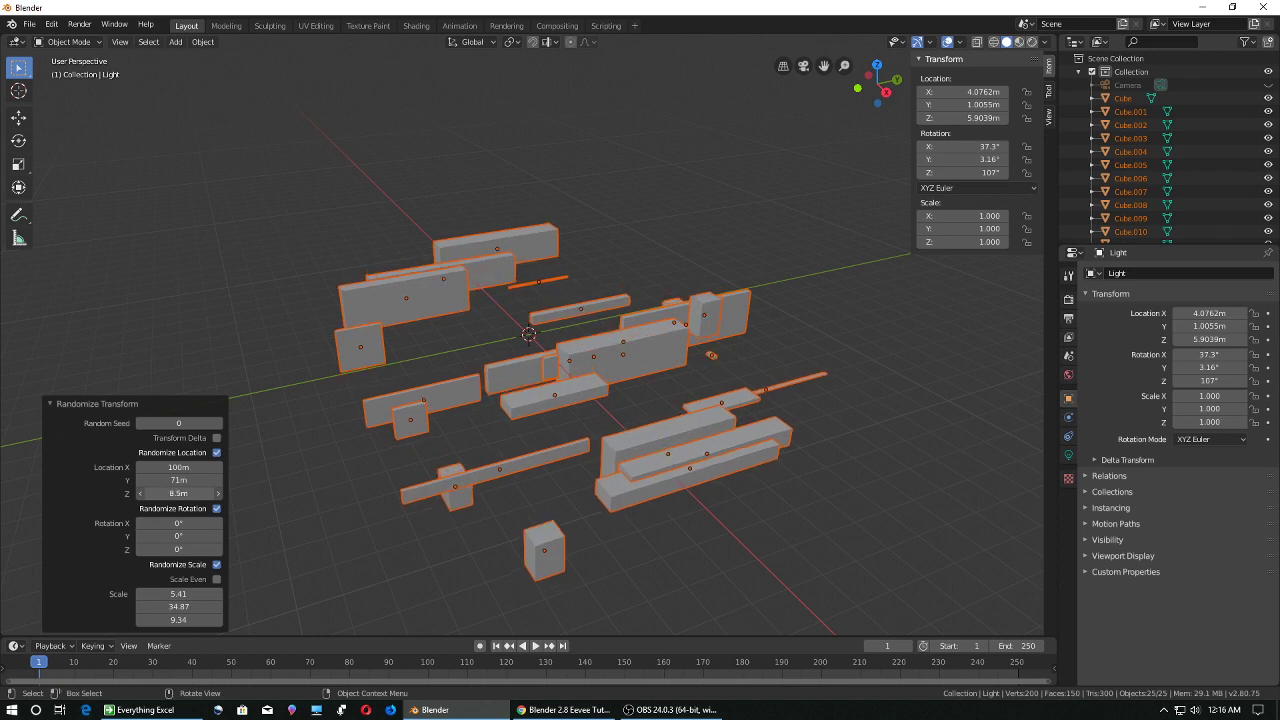
pyautogui.click(182, 493)
# - Reset Location Z to 0, add 82° random X rotation, and set random Scale X to 100
pyautogui.write('0')
pyautogui.press('Return')
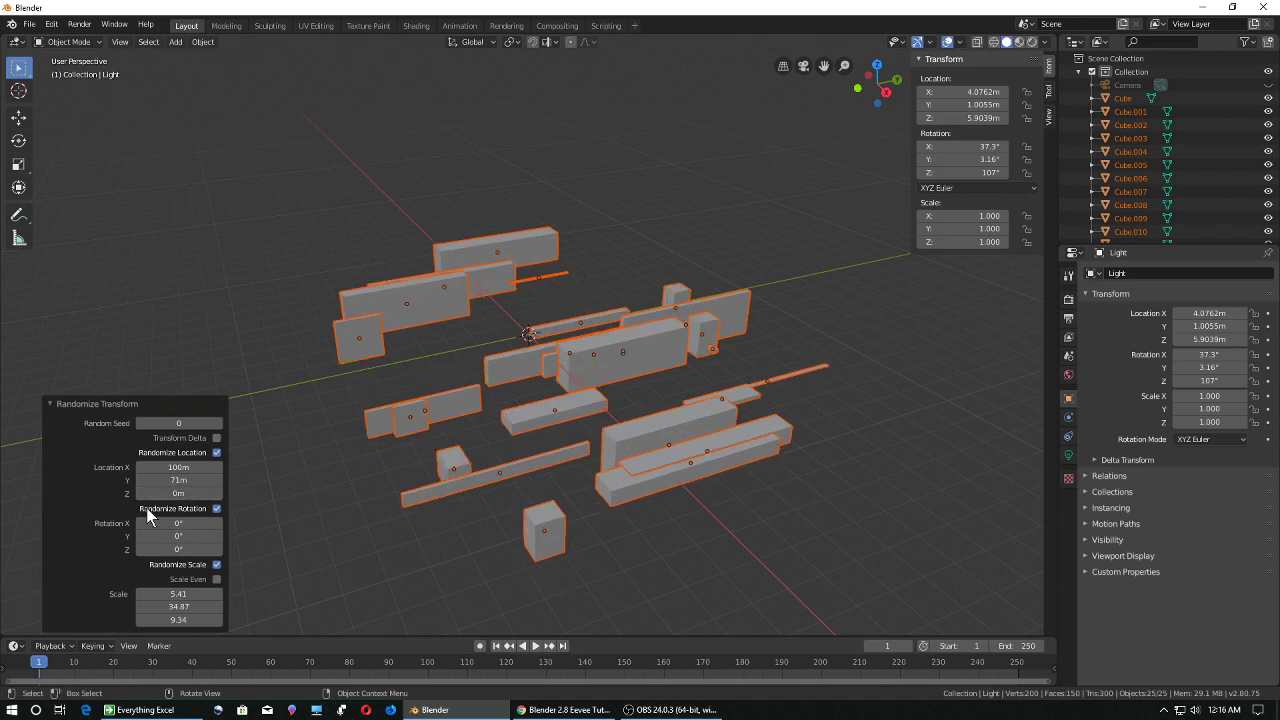
pyautogui.moveTo(178, 523); pyautogui.dragTo(236, 523)
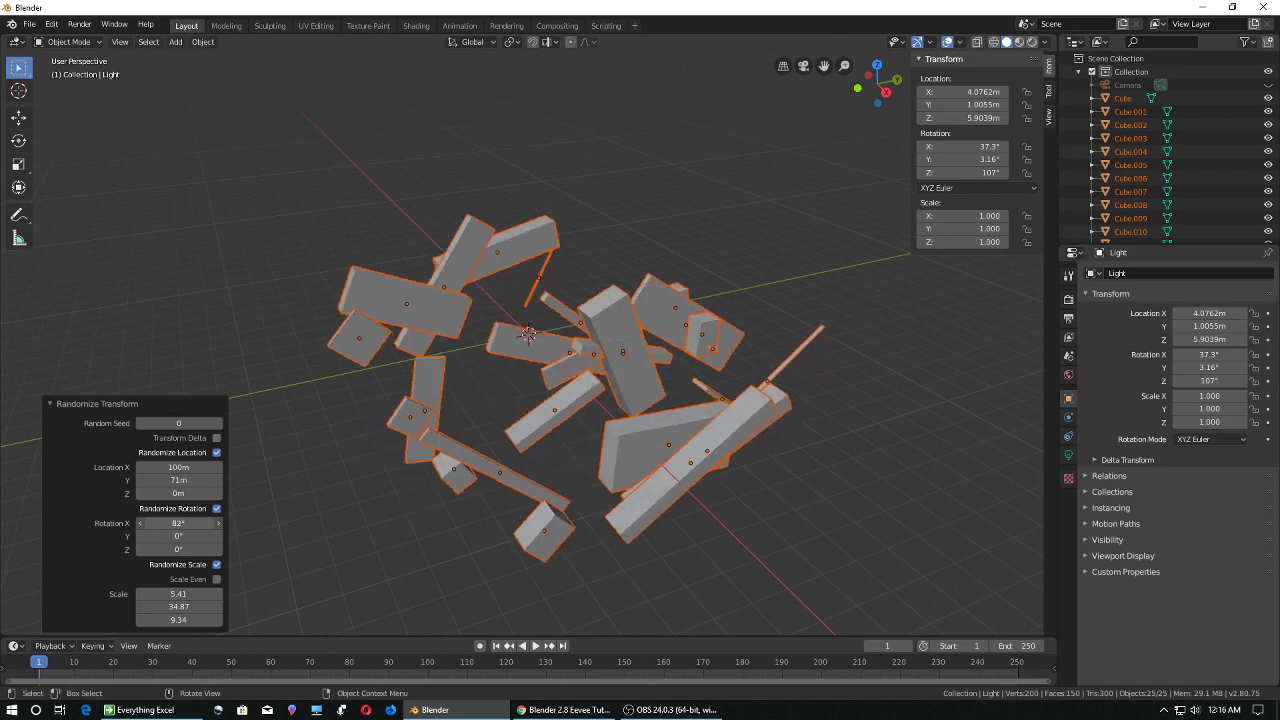
pyautogui.moveTo(178, 594); pyautogui.dragTo(352, 640)
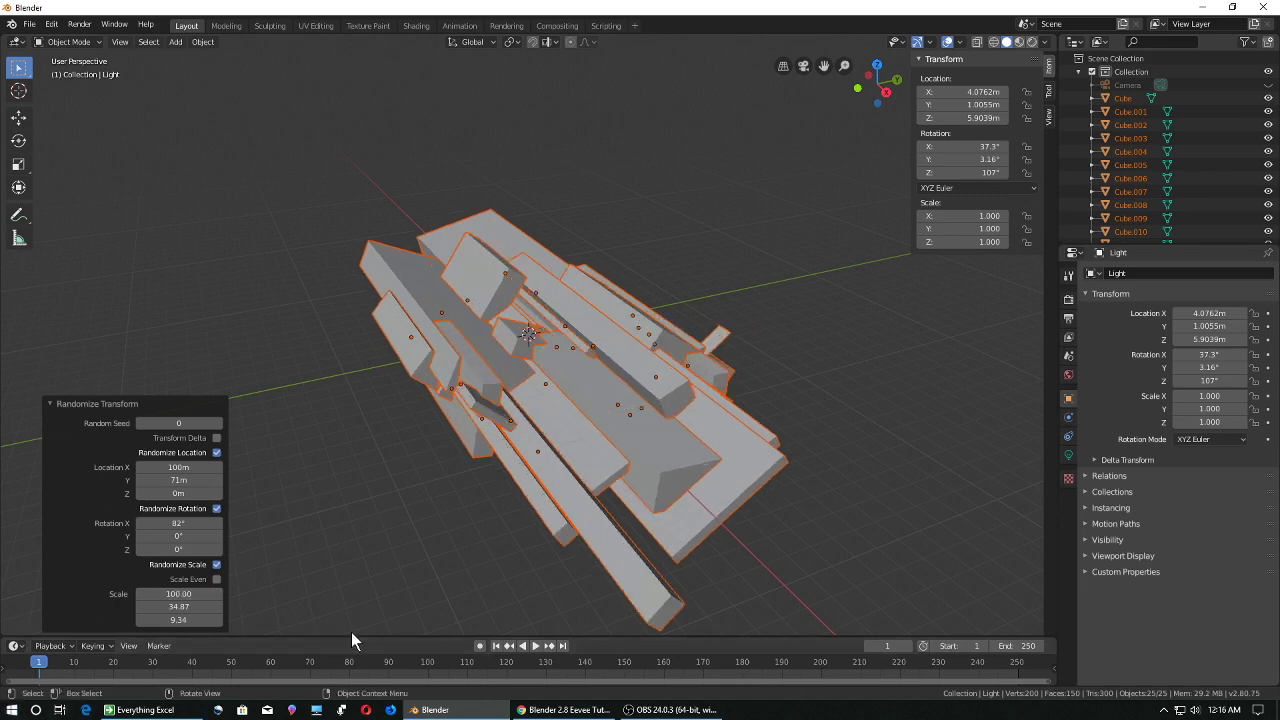
# - Set random scale to 0, 100, 1 and location to 99, 100, 47 m, forming thin rods
pyautogui.click(190, 594)
pyautogui.write('0')
pyautogui.press('Return')
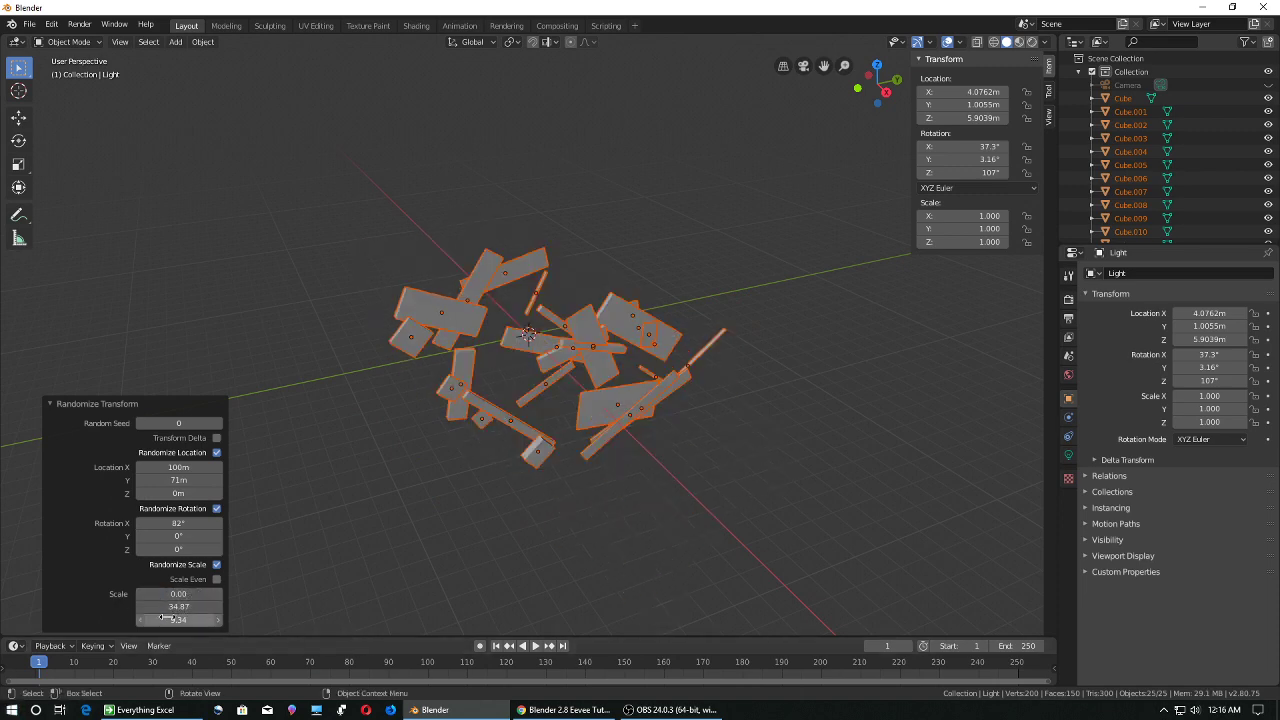
pyautogui.moveTo(190, 606); pyautogui.dragTo(280, 606)
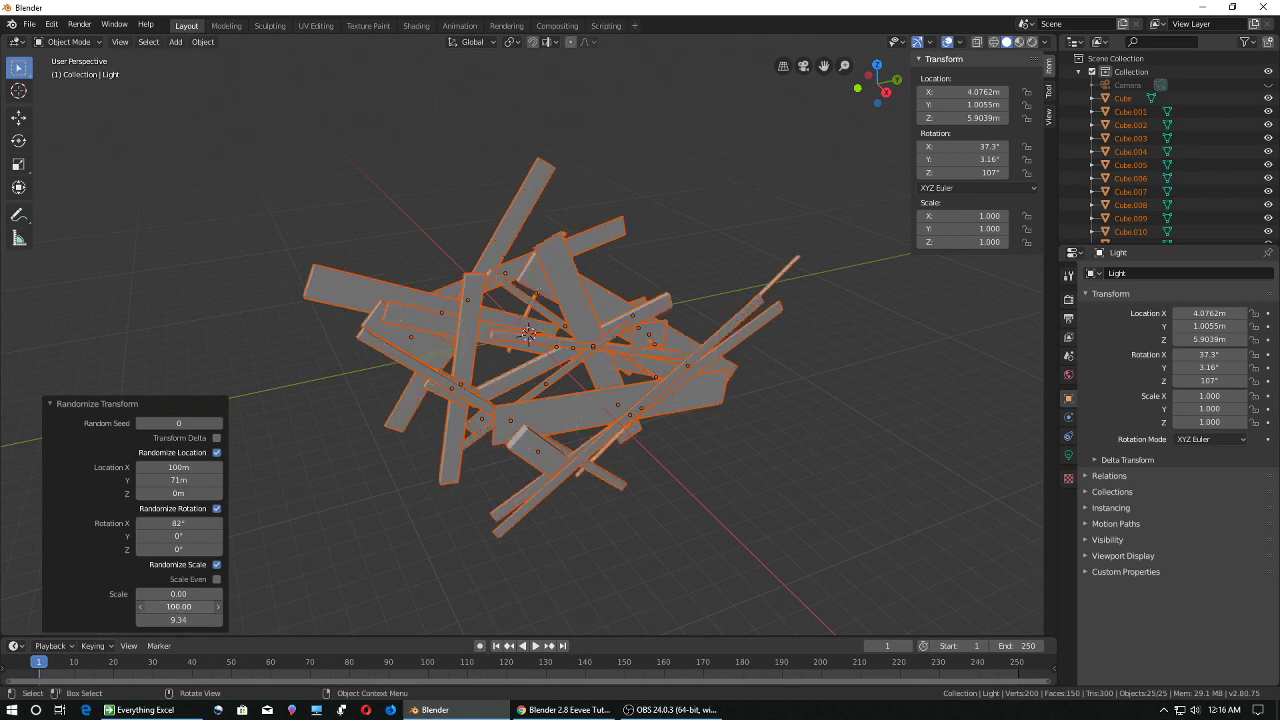
pyautogui.click(178, 620)
pyautogui.write('0')
pyautogui.press('Return')
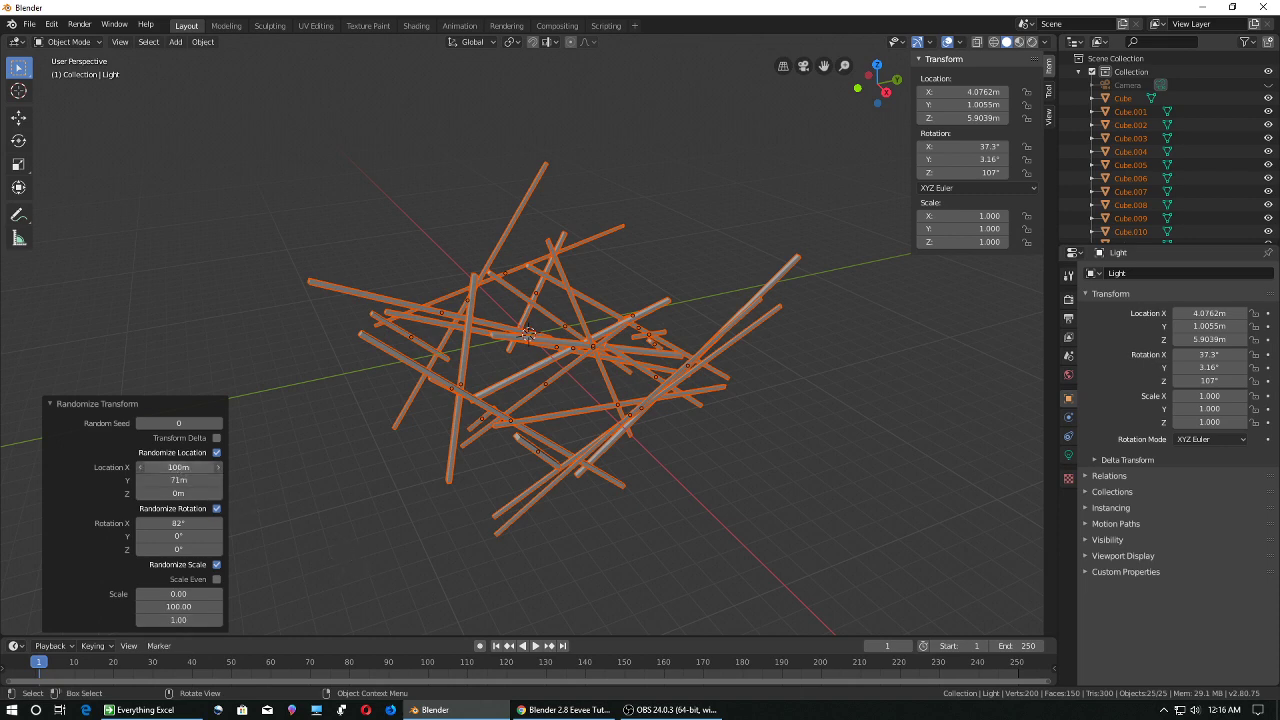
pyautogui.moveTo(178, 467); pyautogui.dragTo(192, 493)
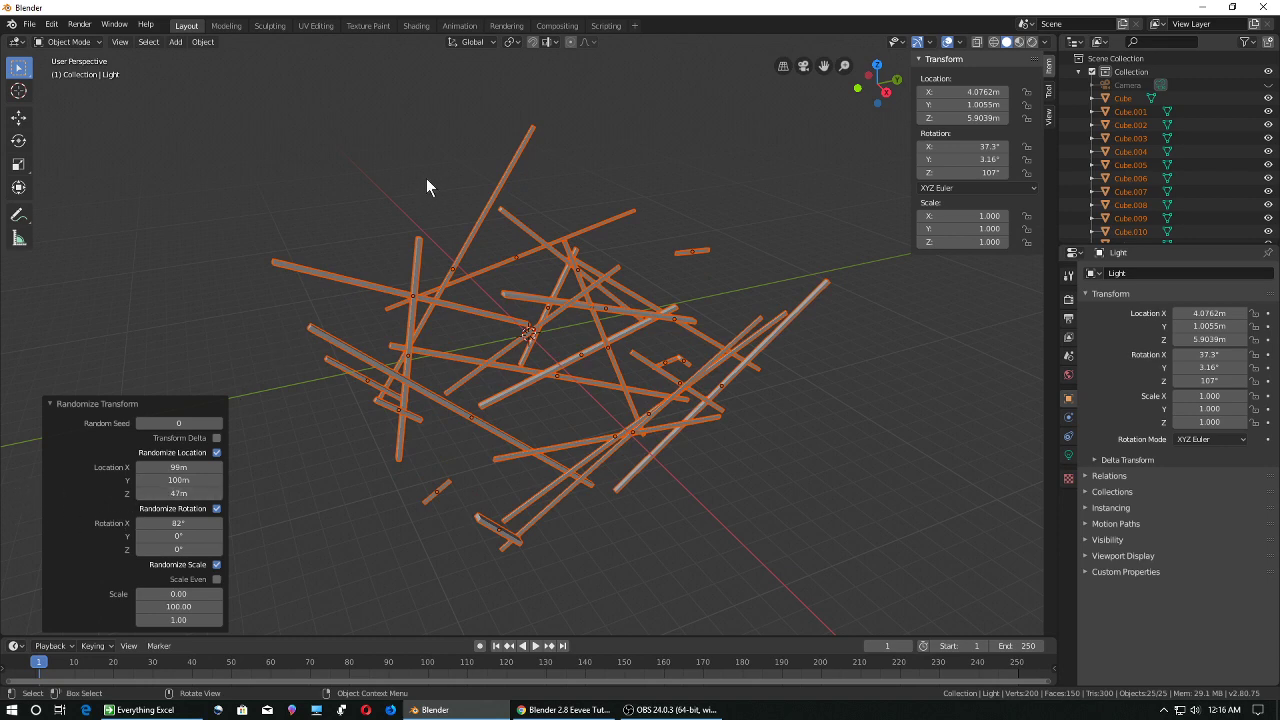